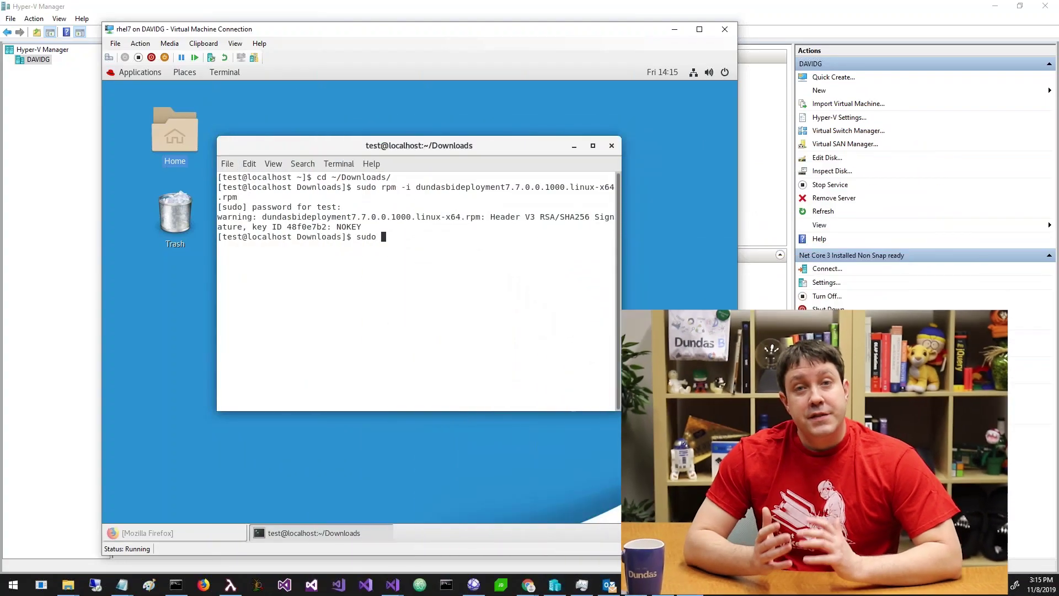
Step: Launch the Dundas BI deployment wizard as administrator with dundasbi --wizard
text(dundasbi --w)
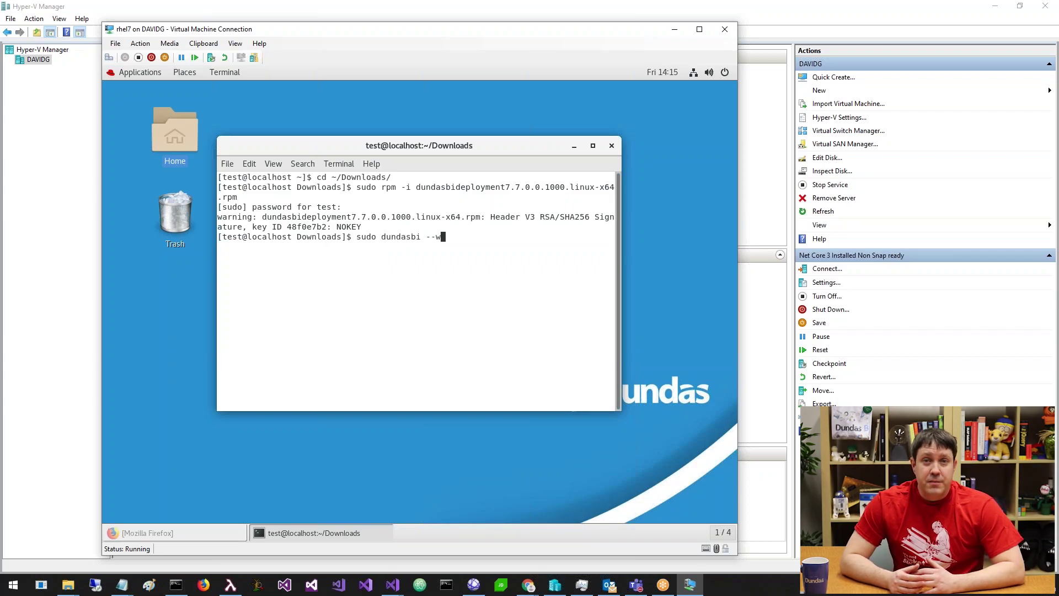
text(izard)
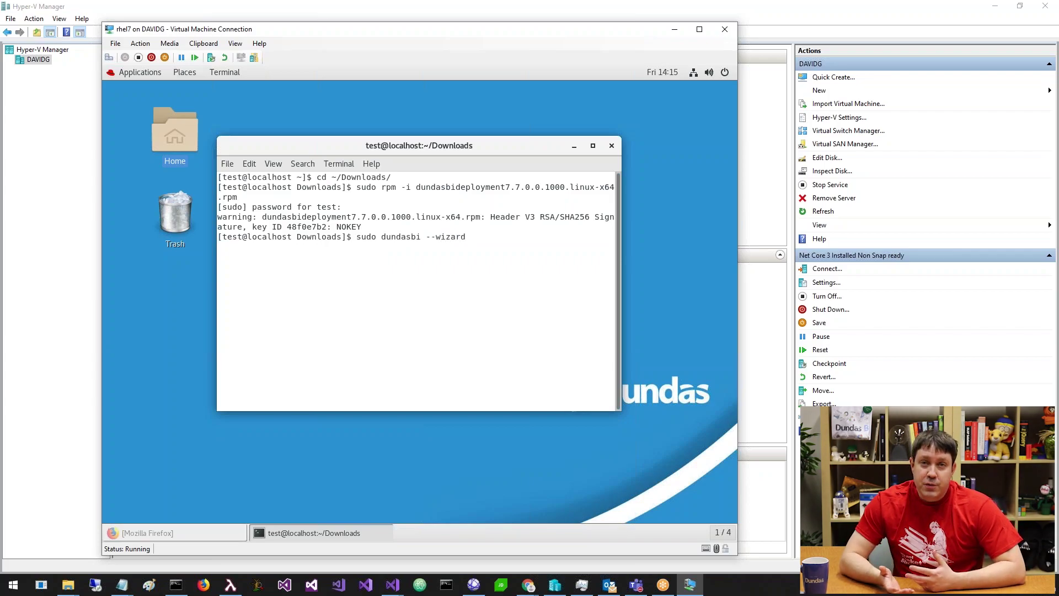
key(Return)
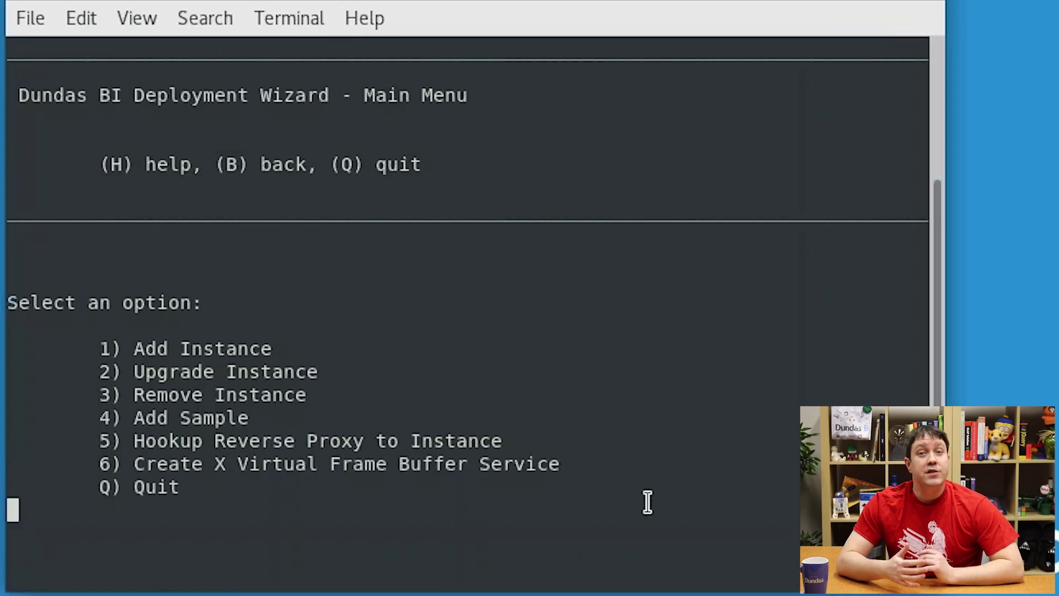
Step: Choose Add Instance, skip printing the license agreement, and accept its terms
text(1)
key(Return)
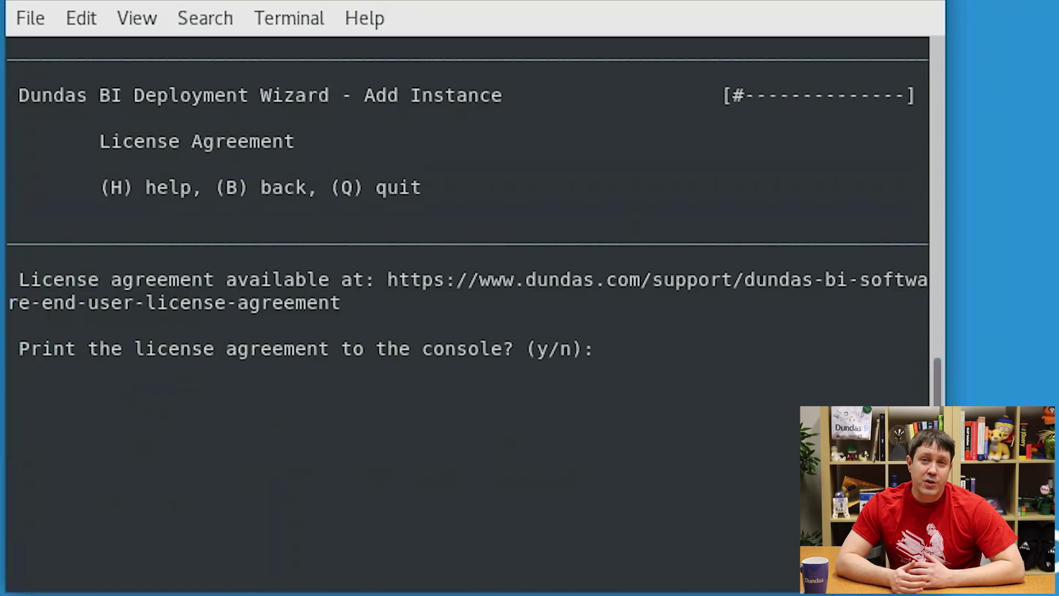
text(n)
key(Return)
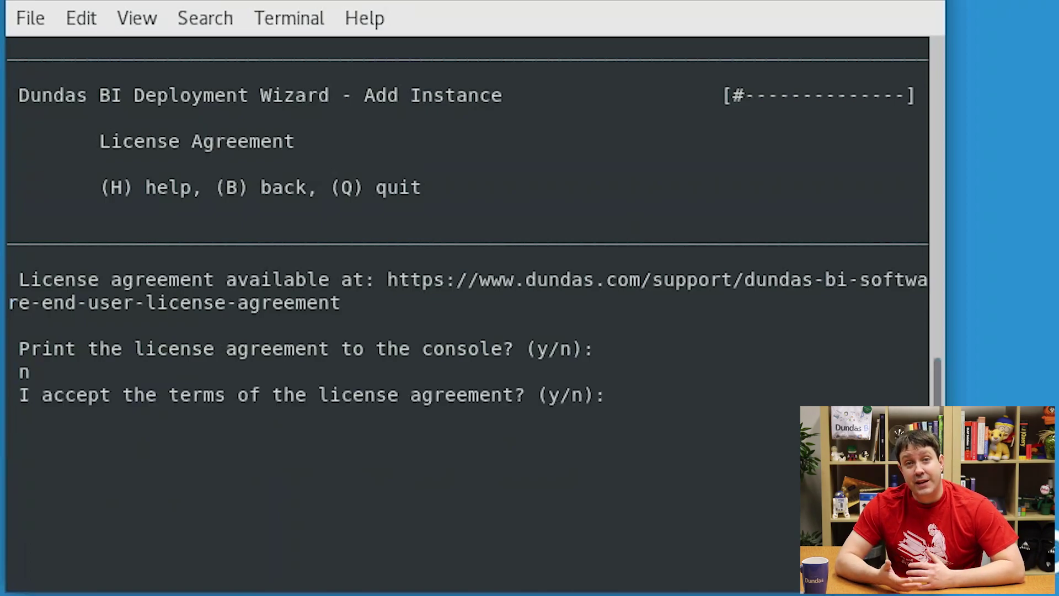
text(y)
key(Return)
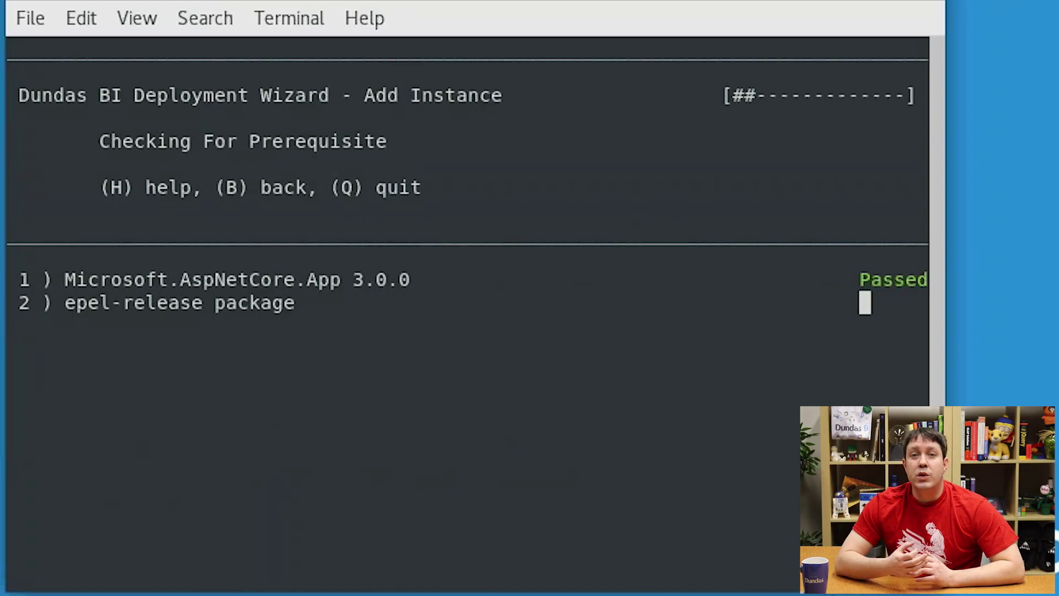
Step: Fix all failed prerequisites with fixall and continue once all pass
text(f)
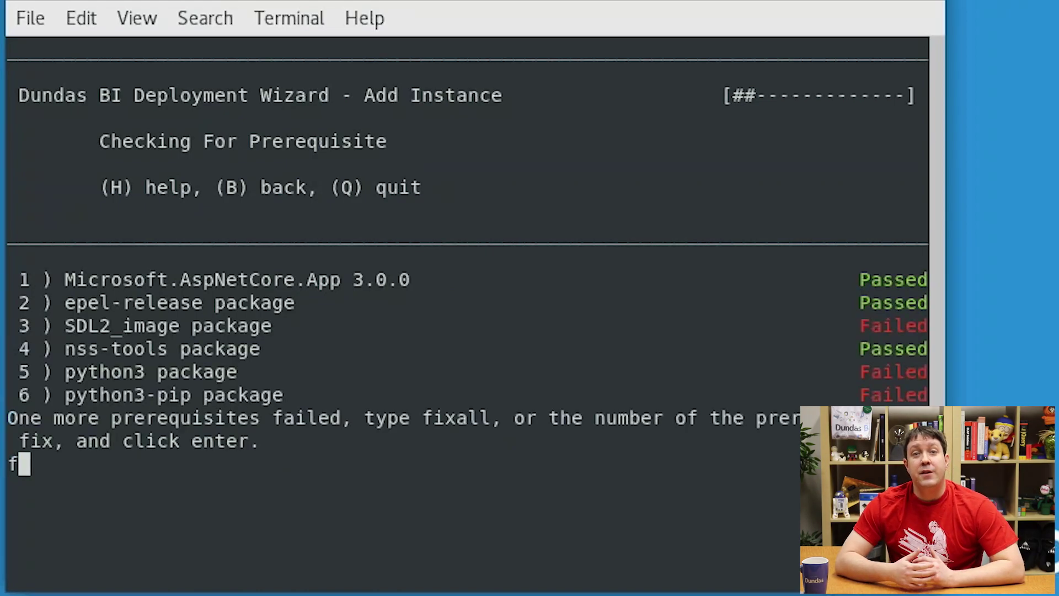
text(ixall)
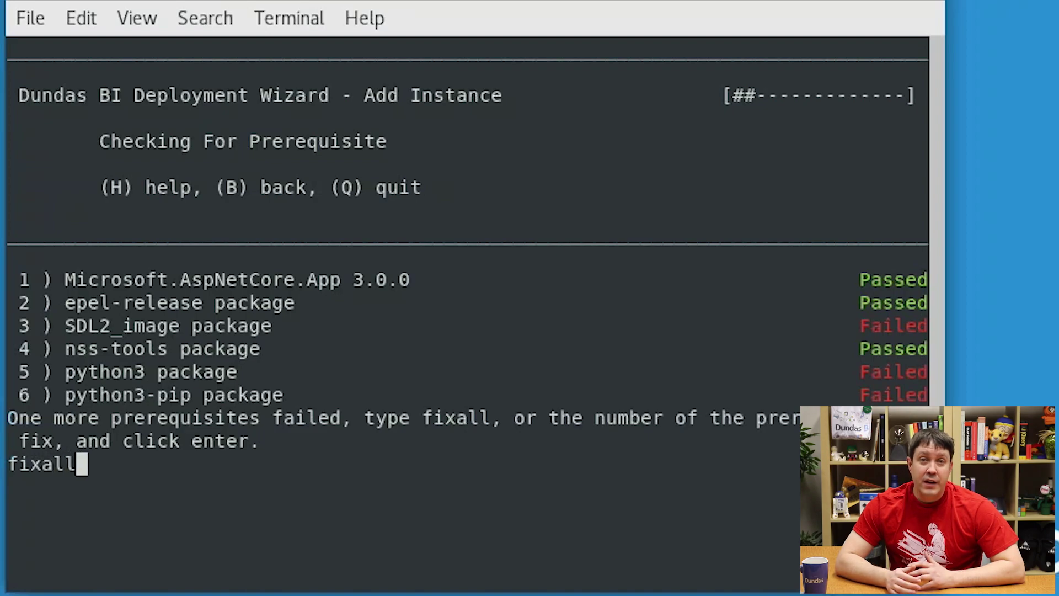
key(Return)
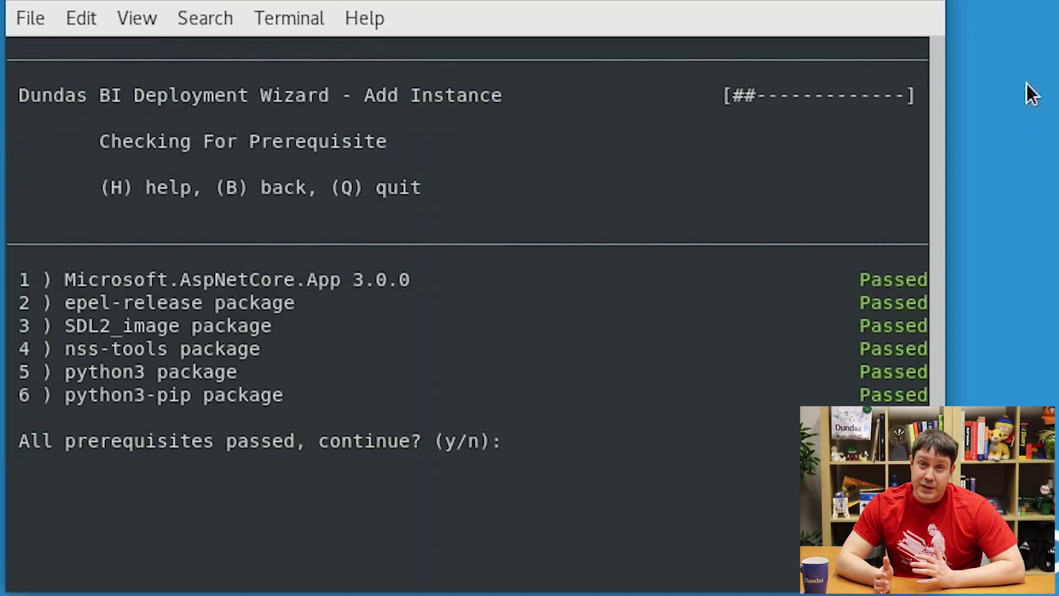
text(y)
key(Return)
Step: Enter OffTheCharts as the instance name
text(O)
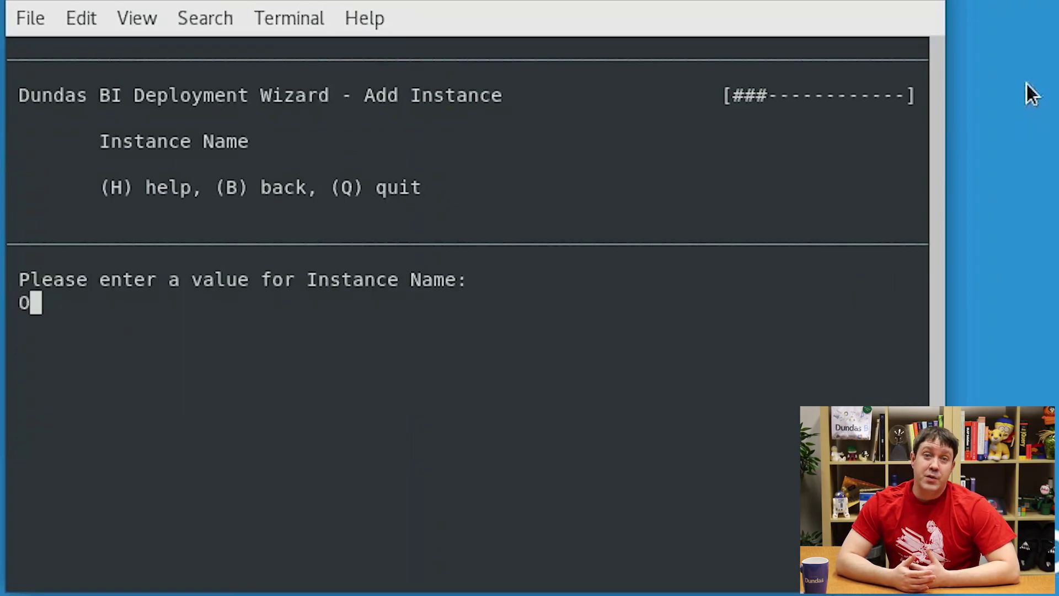
text(ffTheCharts)
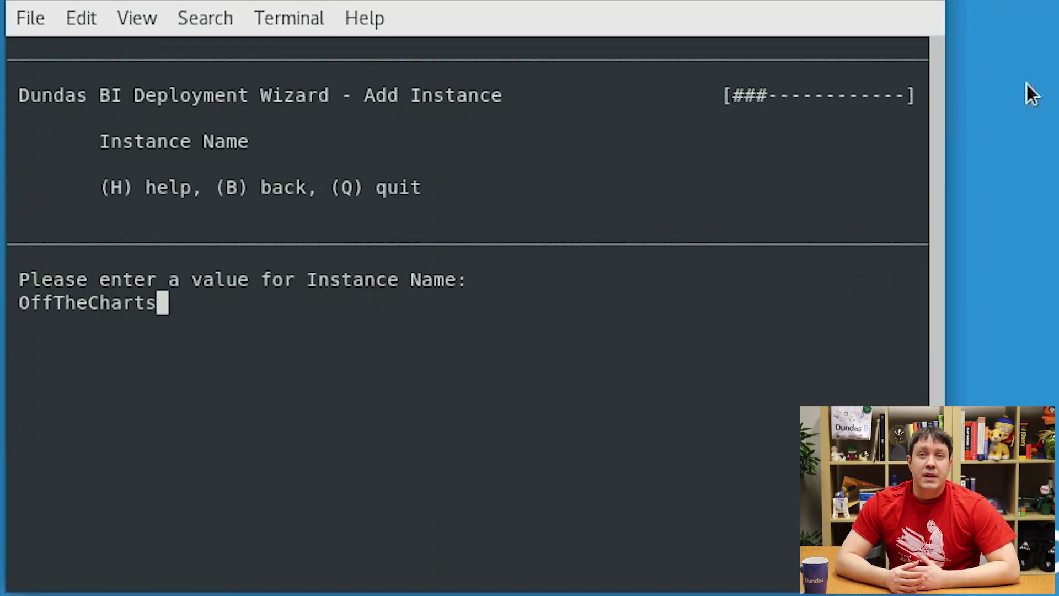
key(Return)
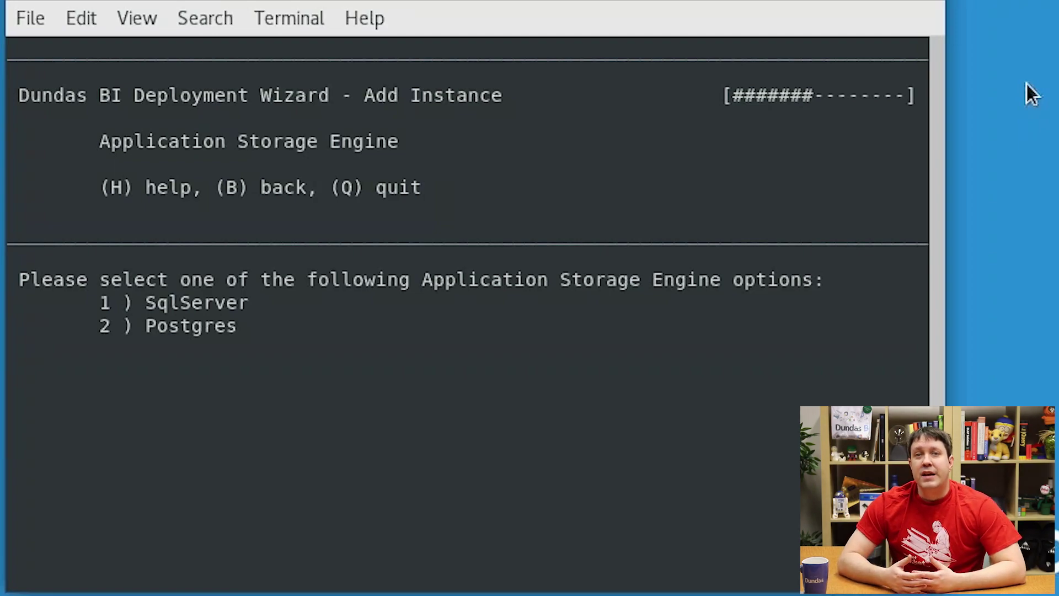
Step: Choose SqlServer and enter the database server address, user id and password
text(1)
key(Return)
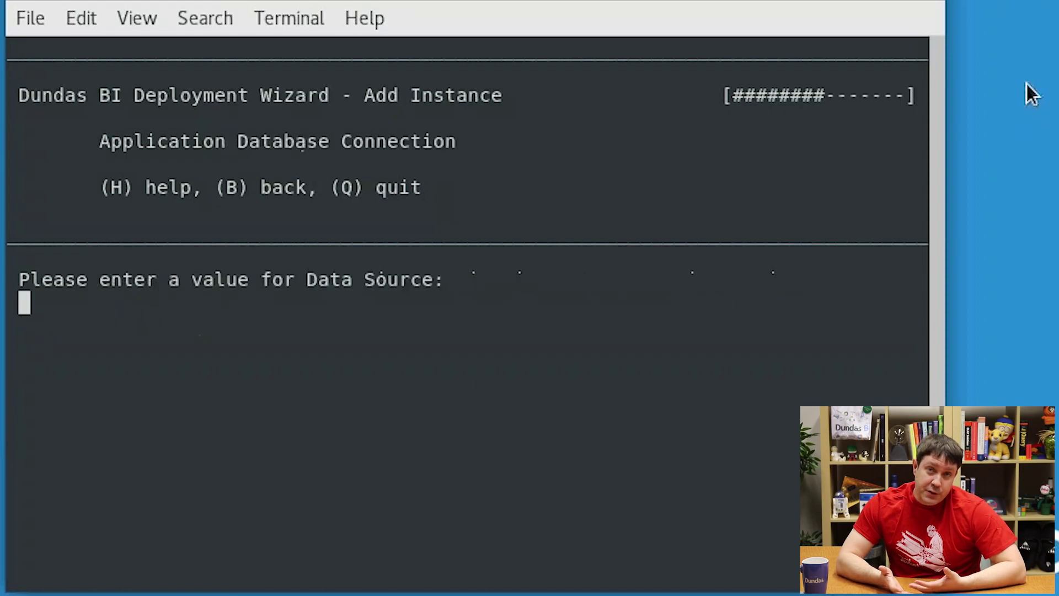
text(dav)
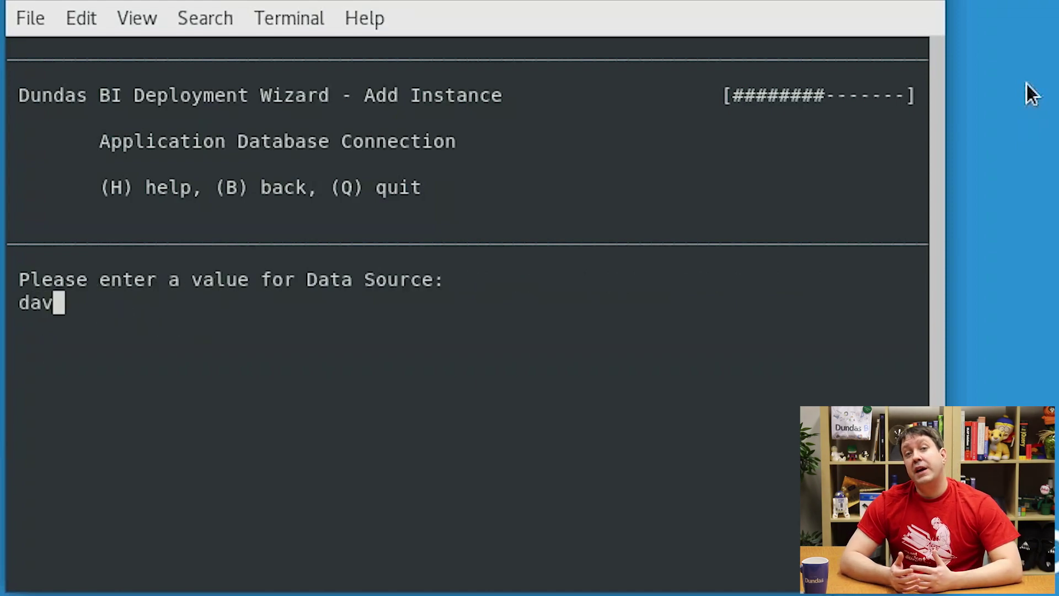
text(idg.d)
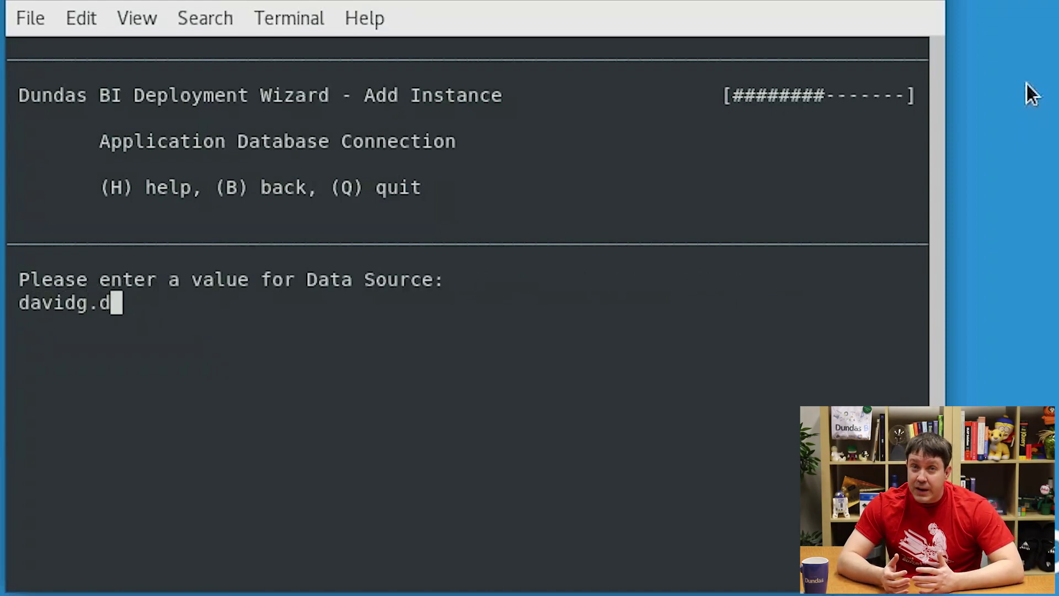
text(undas.com)
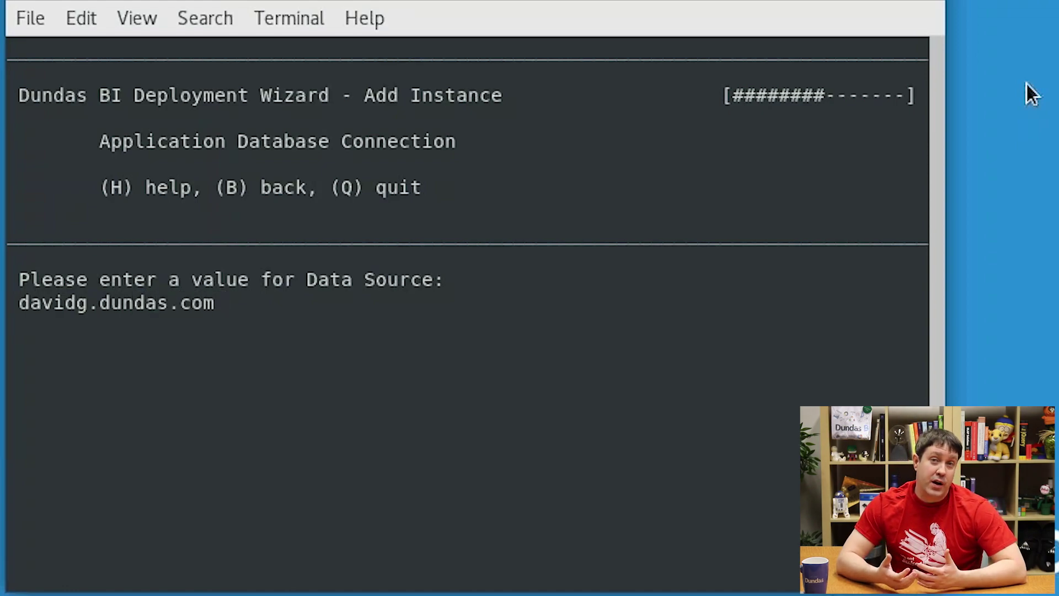
key(Return)
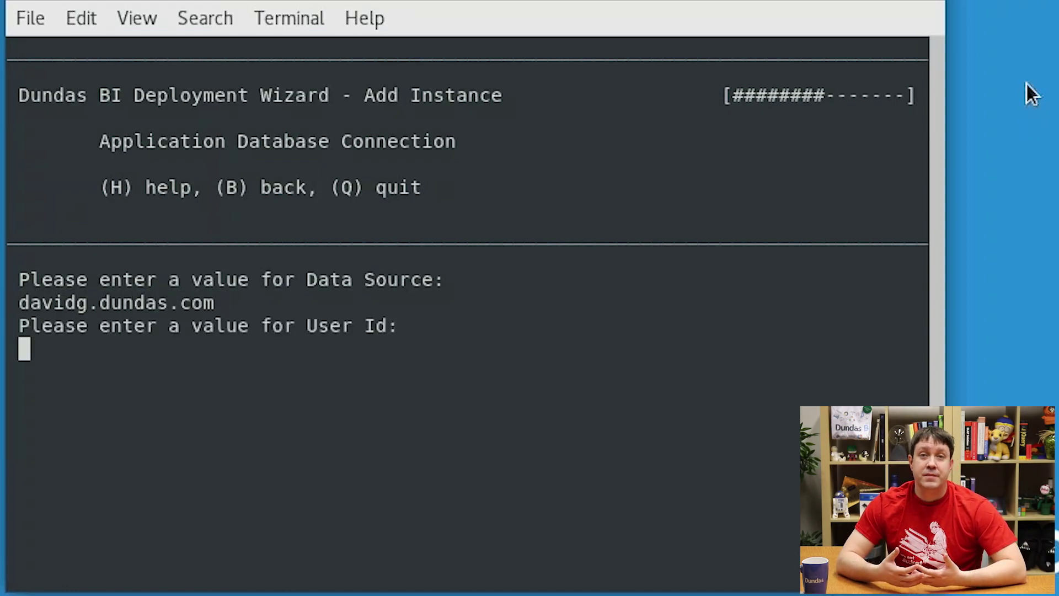
text(DogF)
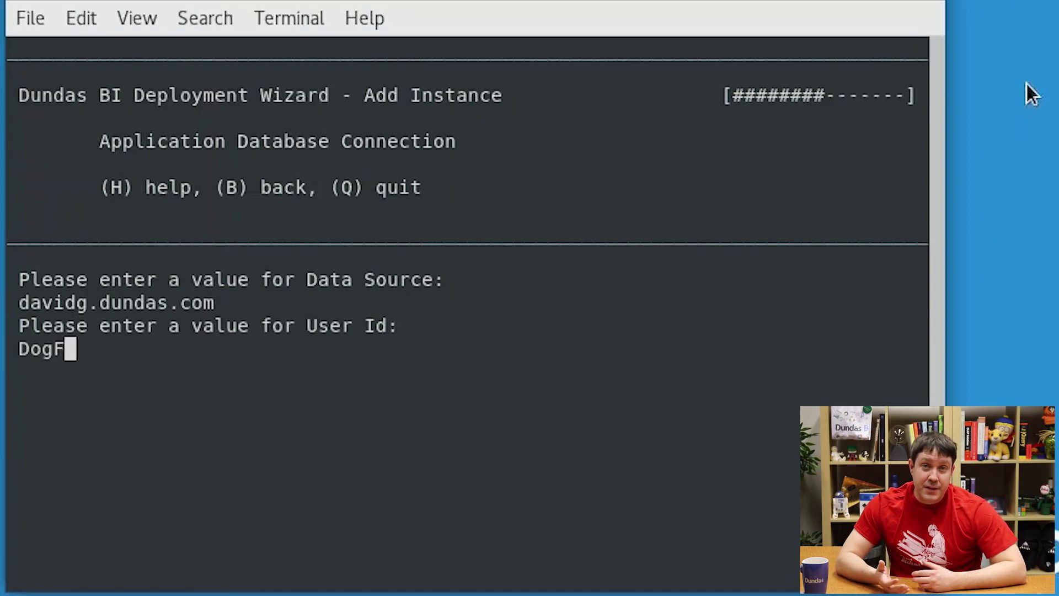
text(ood)
key(Return)
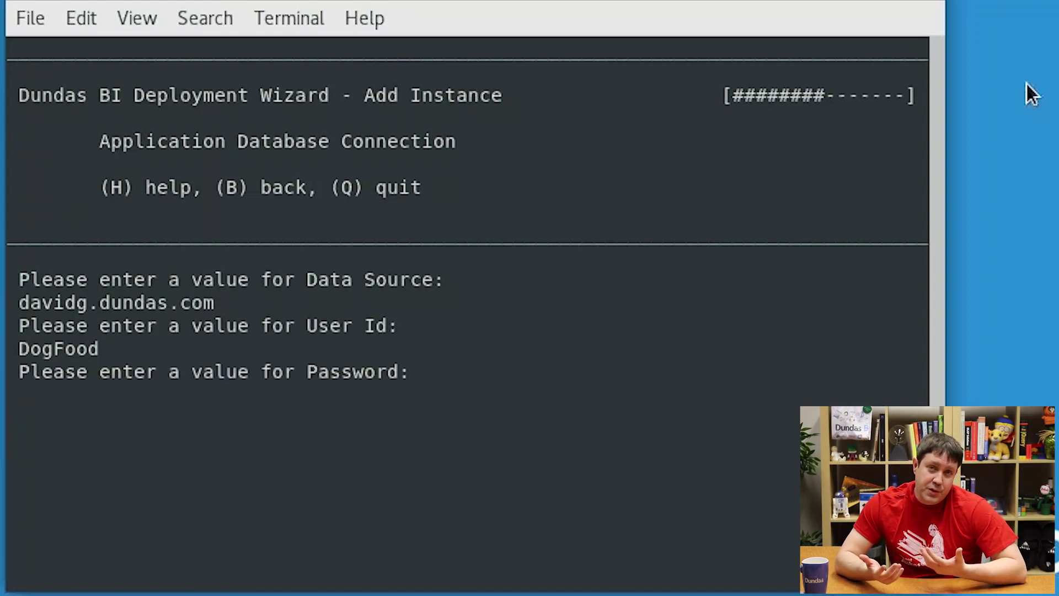
text(*)
key(Return)
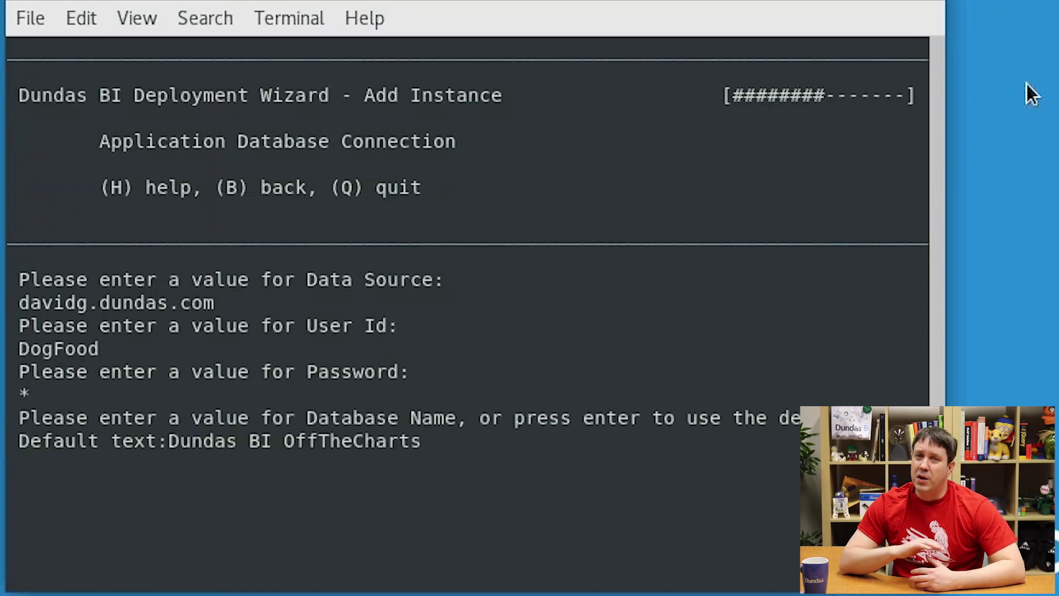
Step: Keep the default application database name and reuse the connection for the warehouse
key(Return)
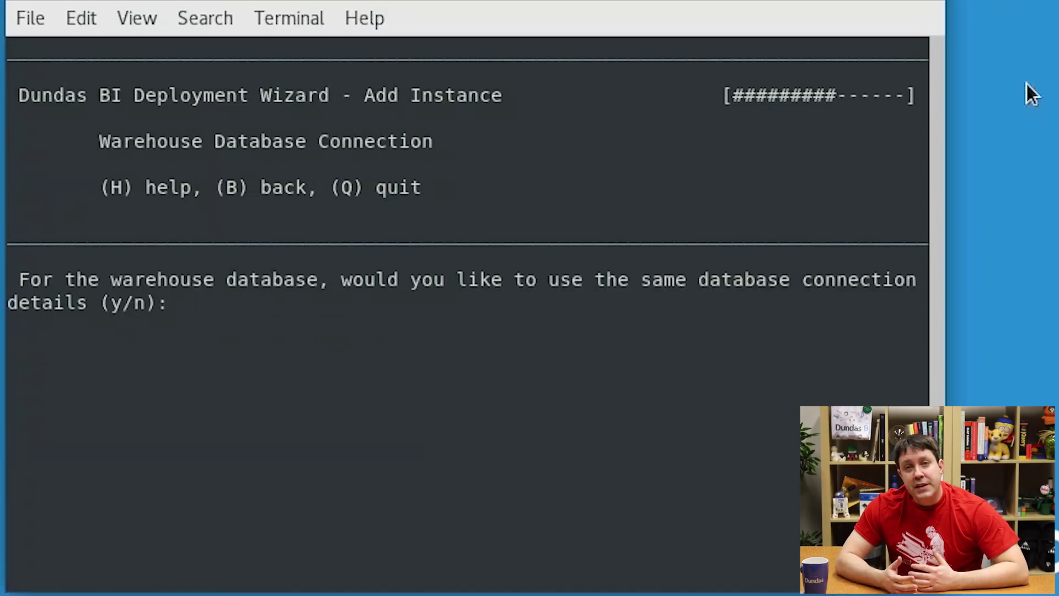
text(y)
key(Return)
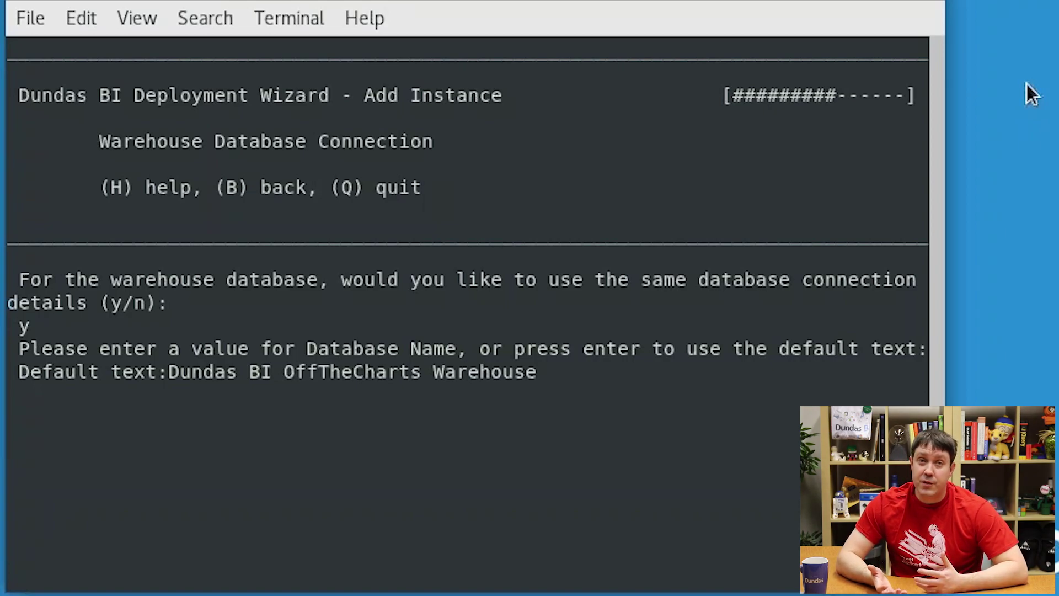
Step: Keep the default warehouse database name and set the website port to 8008
key(Return)
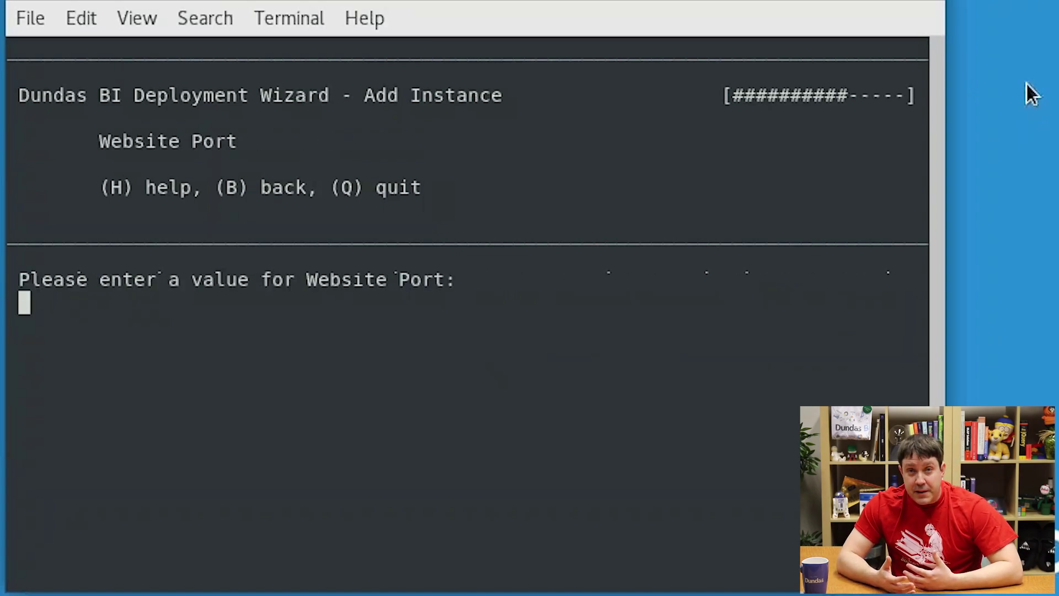
text(8008)
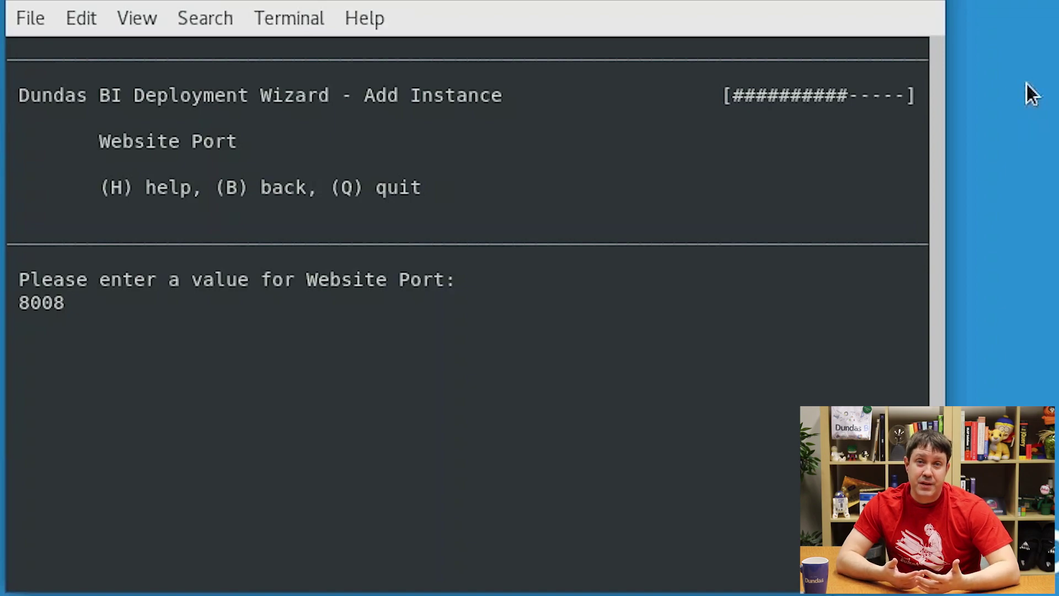
key(Return)
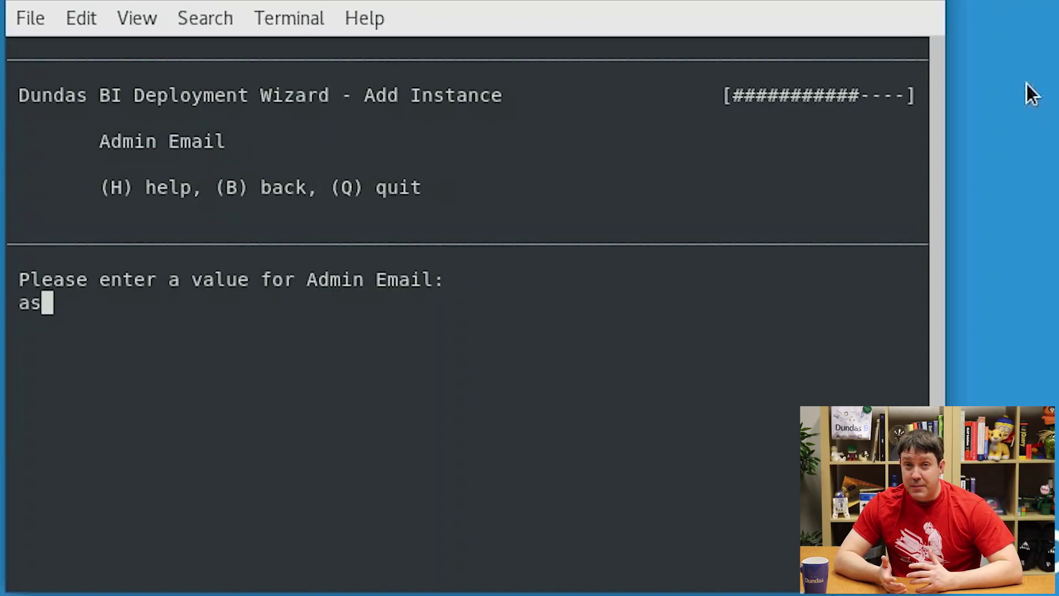
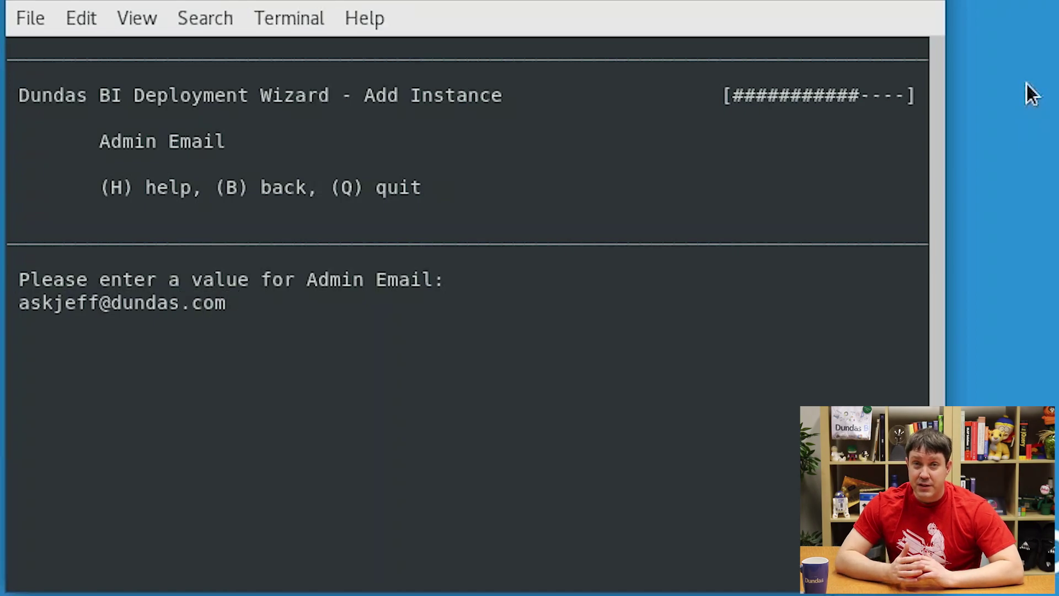
Step: Enter the admin e-mail address and the admin password twice
key(Return)
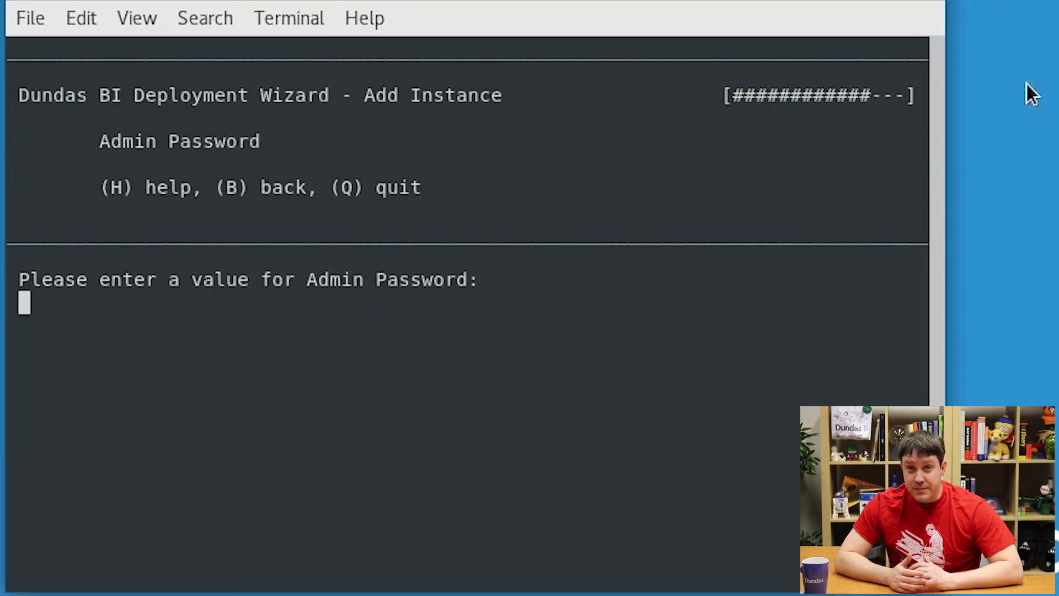
text(****)
key(Return)
text(****)
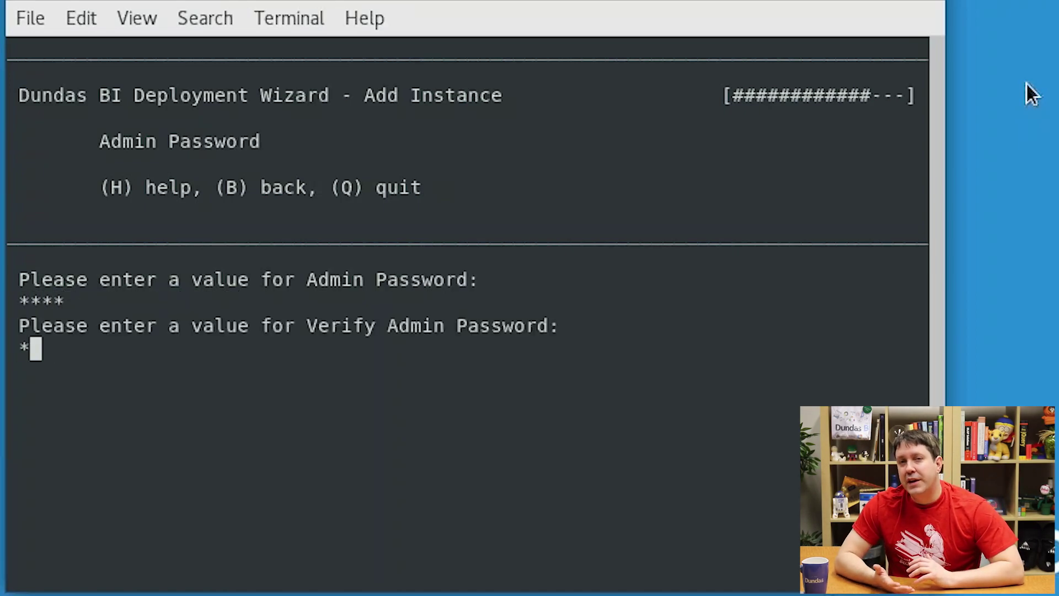
key(Return)
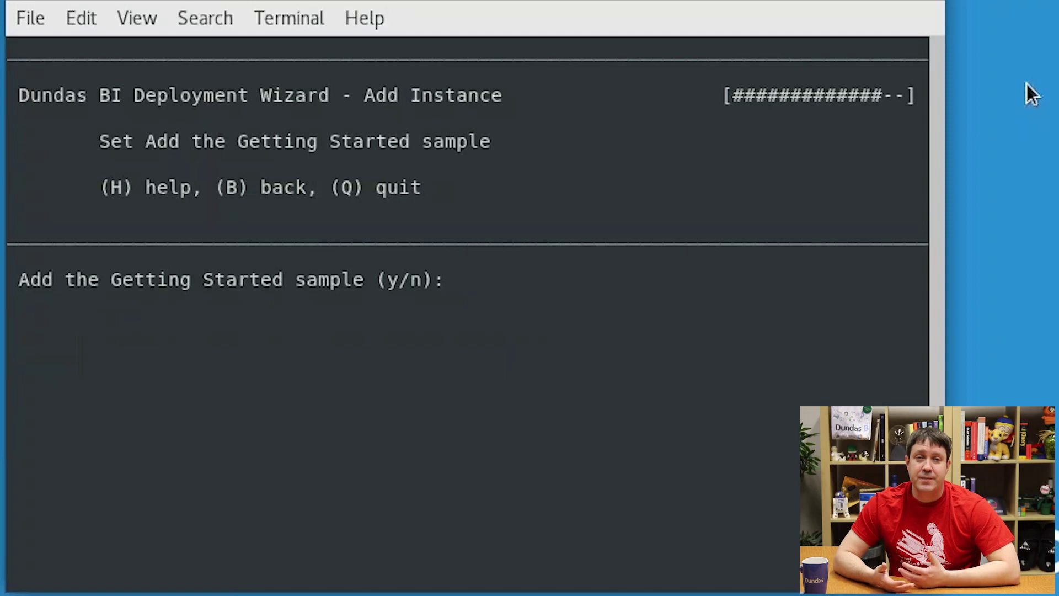
Step: Include the Getting Started sample and confirm creating the OffTheCharts instance
text(y)
key(Return)
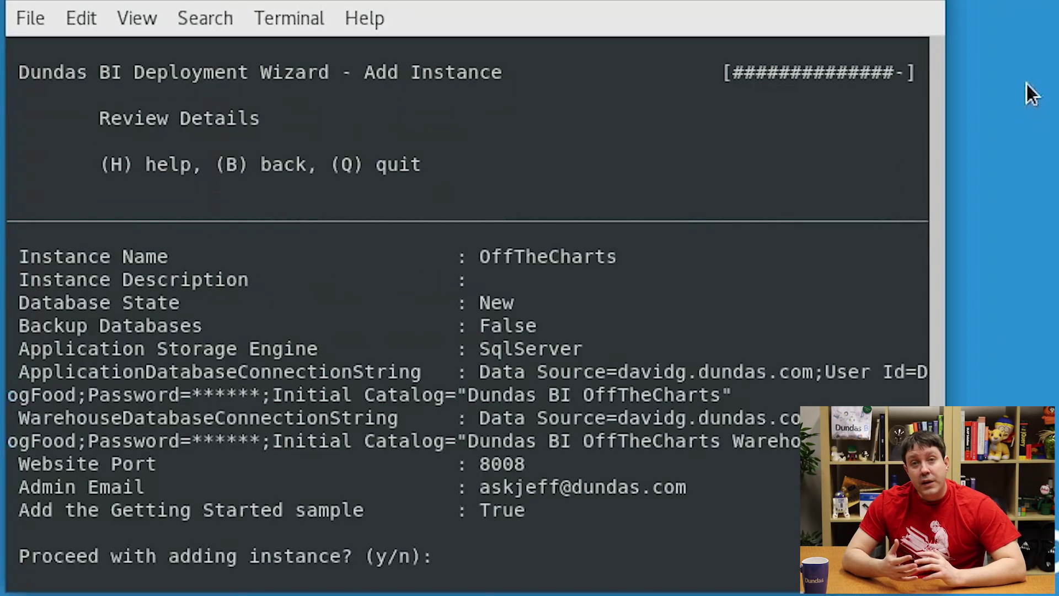
text(y)
key(Return)
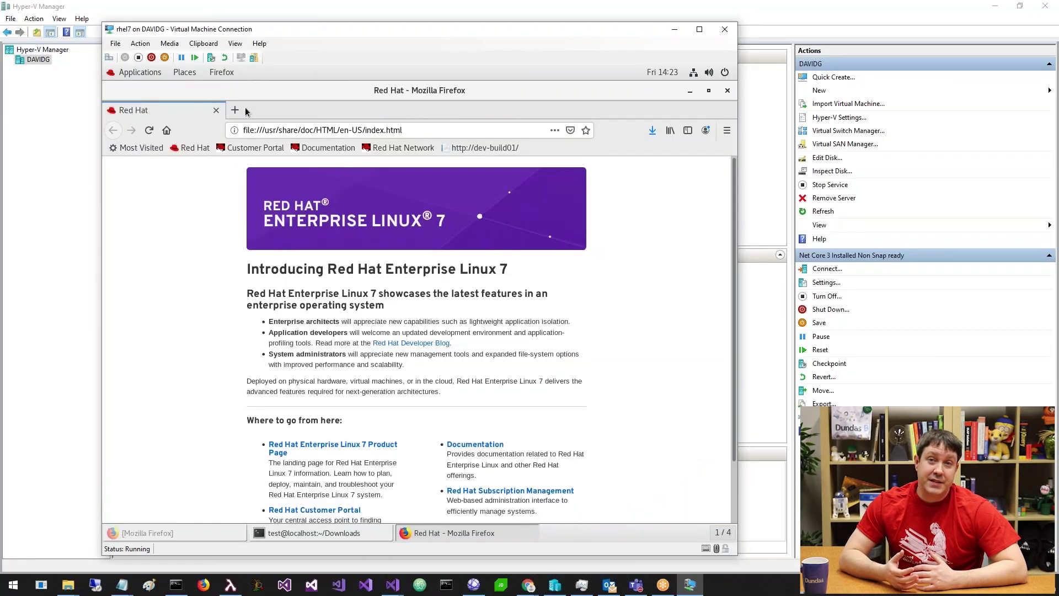
click(263, 129)
text(htt)
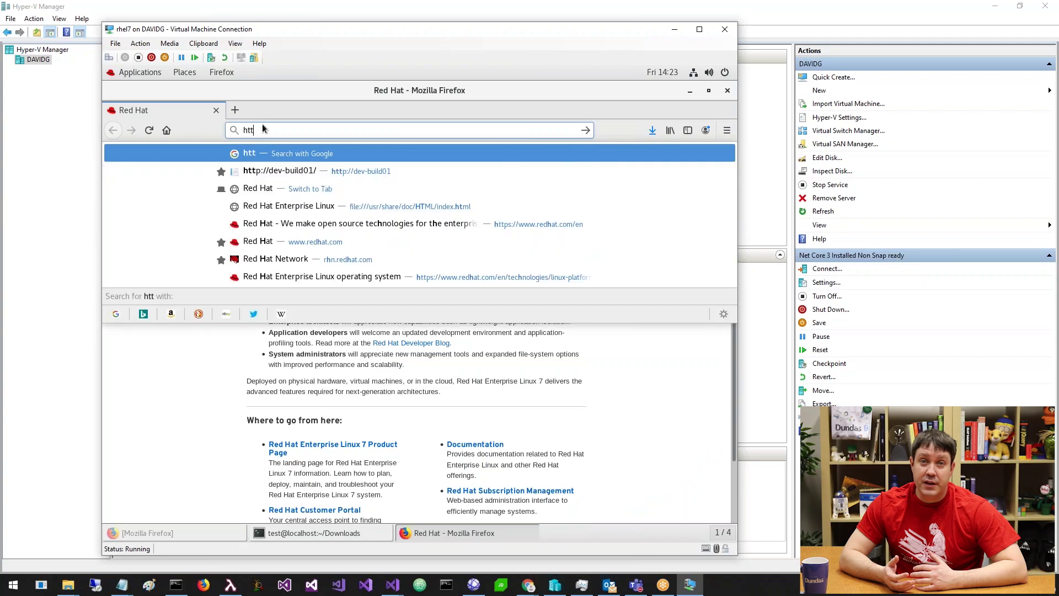
text(p://localhost)
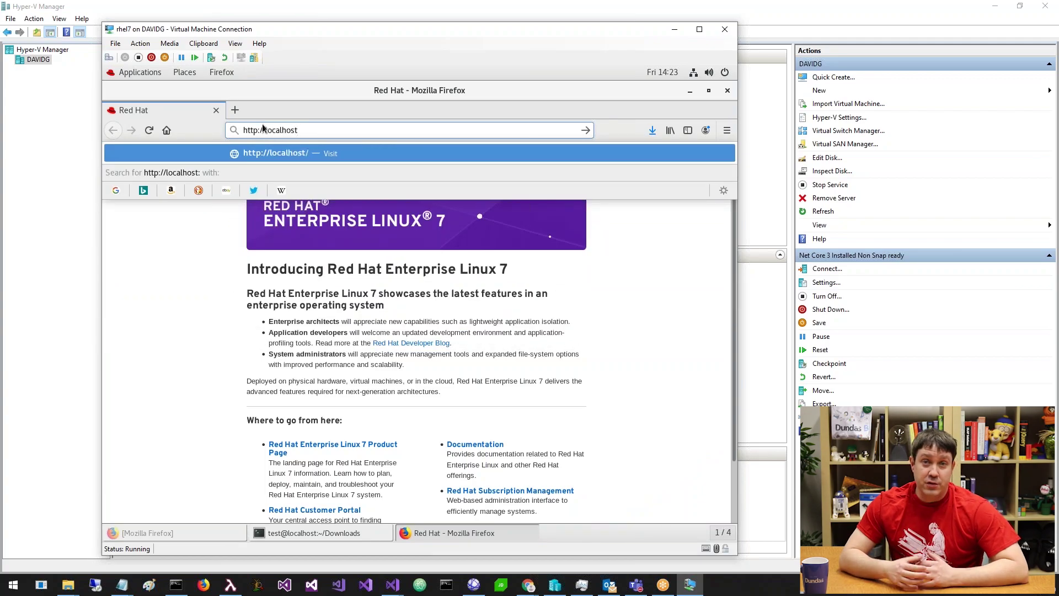
text(:8008/)
key(Return)
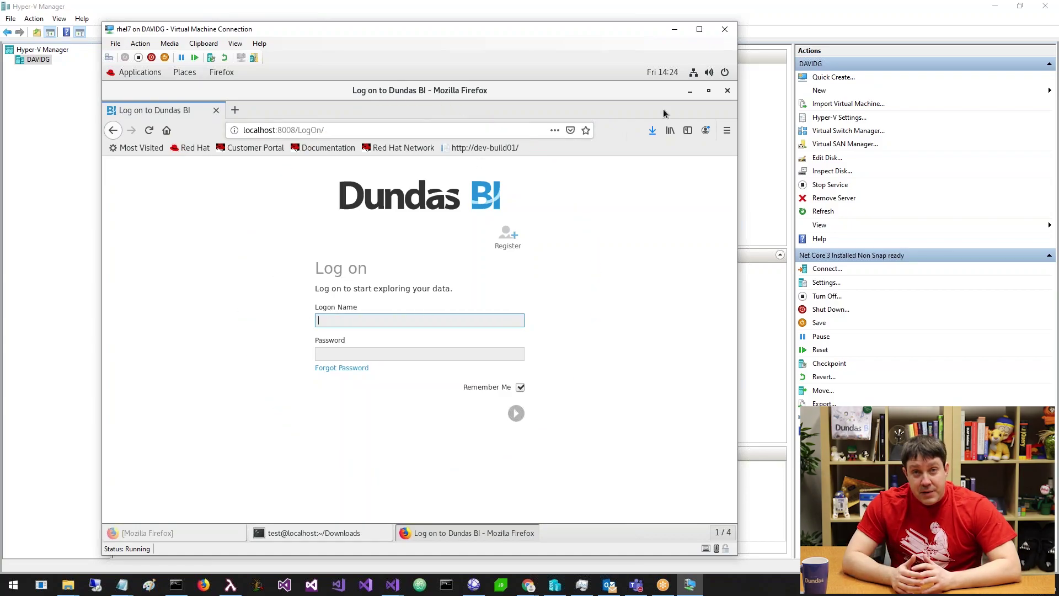
click(689, 91)
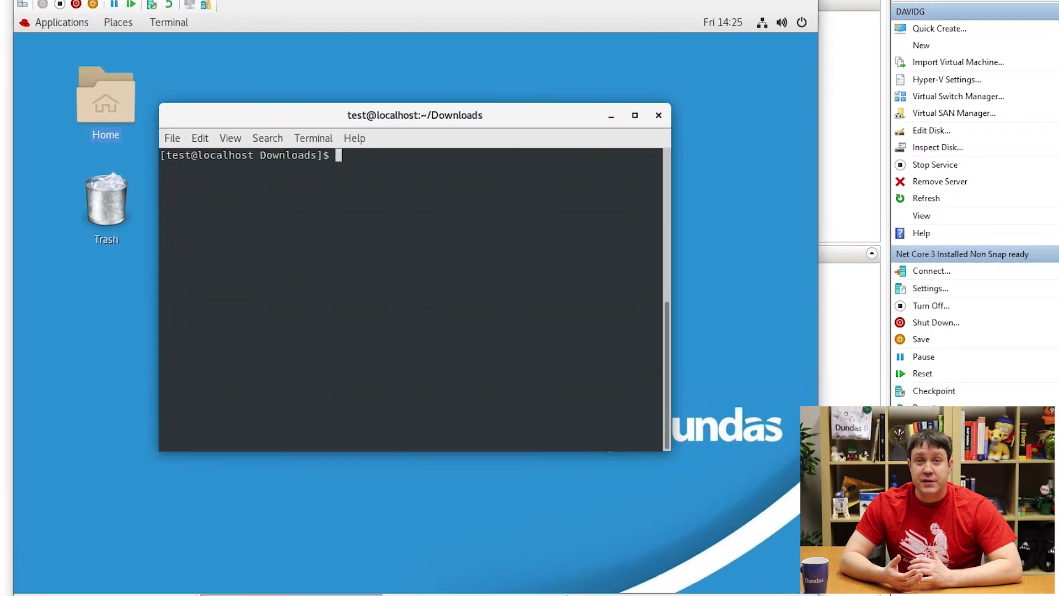
Step: Relaunch the wizard with sudo, choose reverse proxy option 5, and pick OffTheCharts
text(sudo dundasbi)
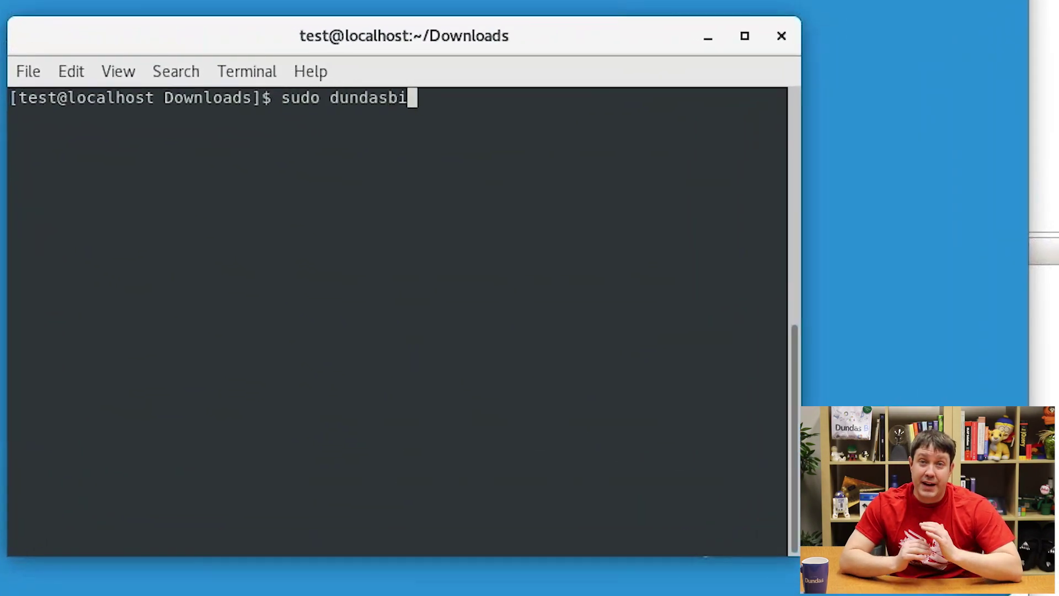
text( --wizard)
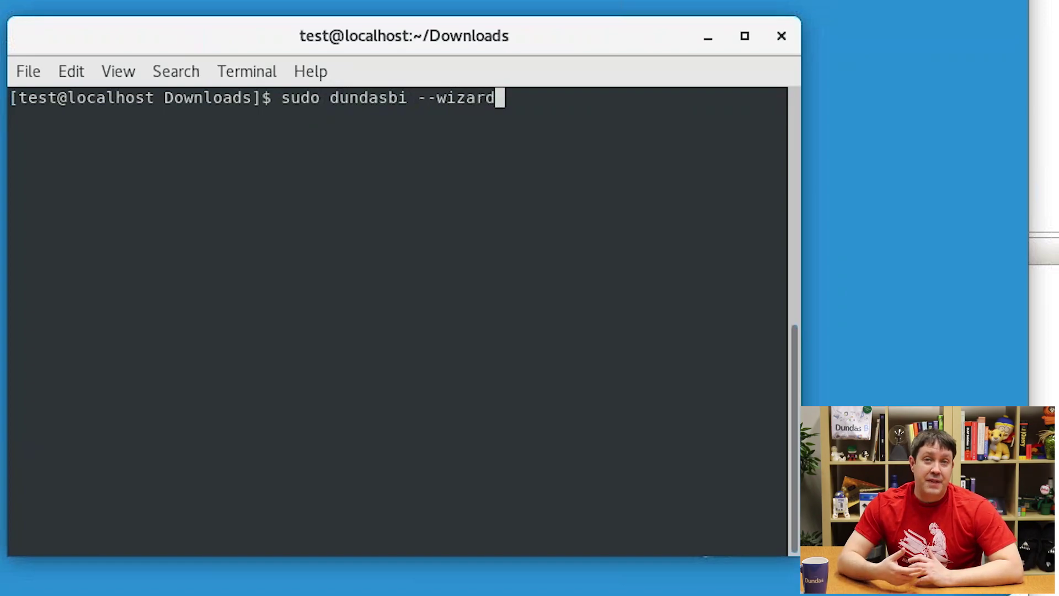
key(Return)
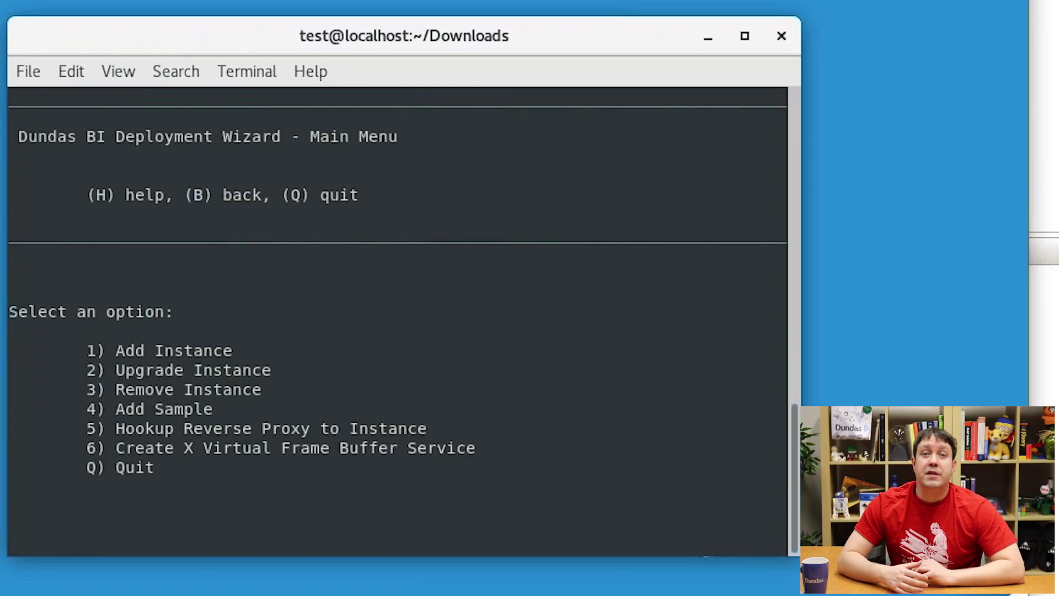
text(5)
key(Return)
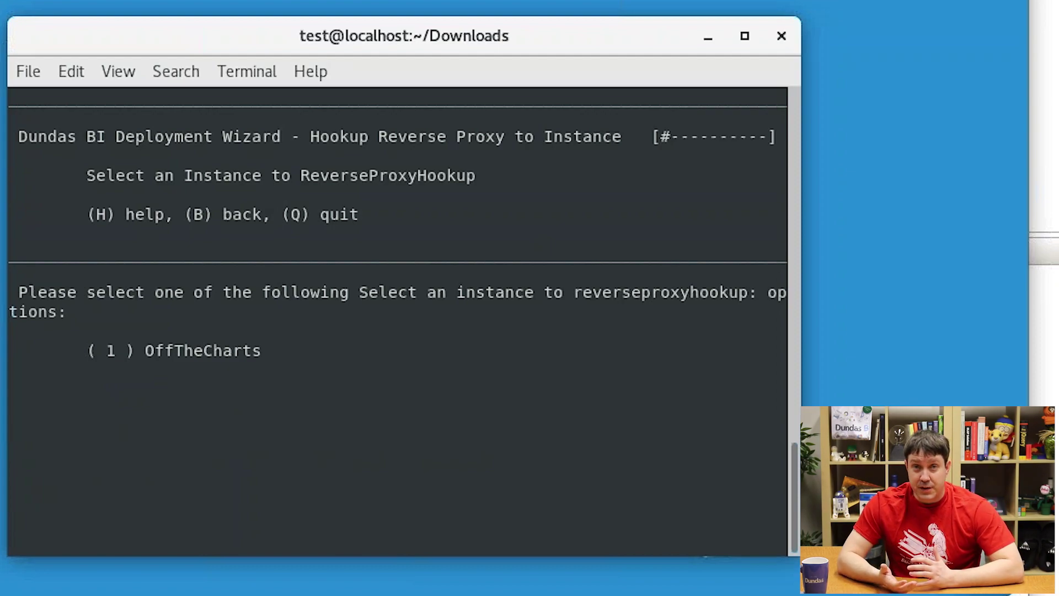
text(1)
key(Return)
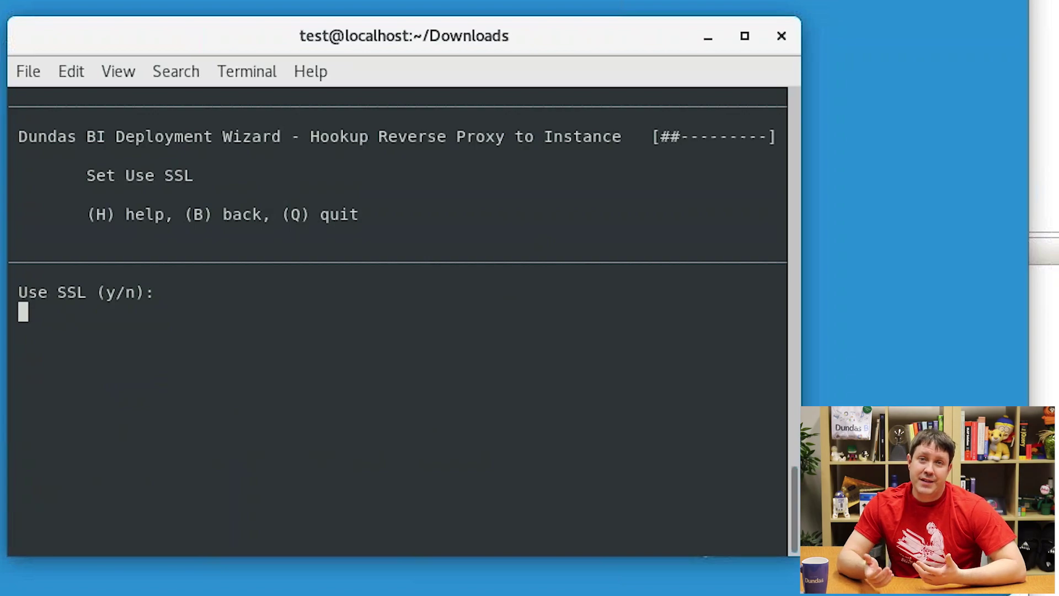
Step: Set up the proxy on port 80 without SSL or server name, opening the firewall
text(n)
key(Return)
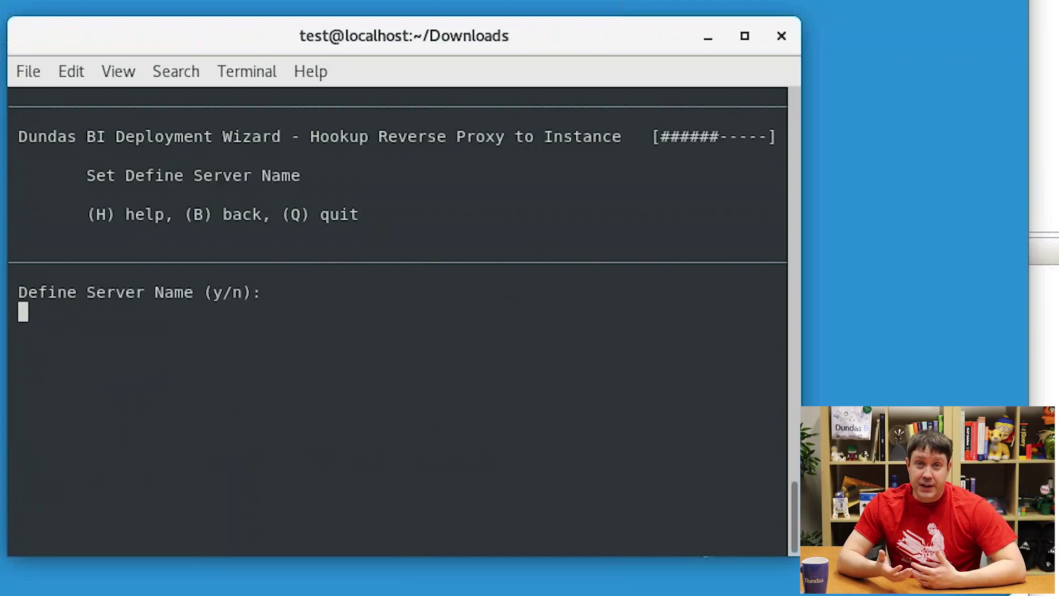
text(n)
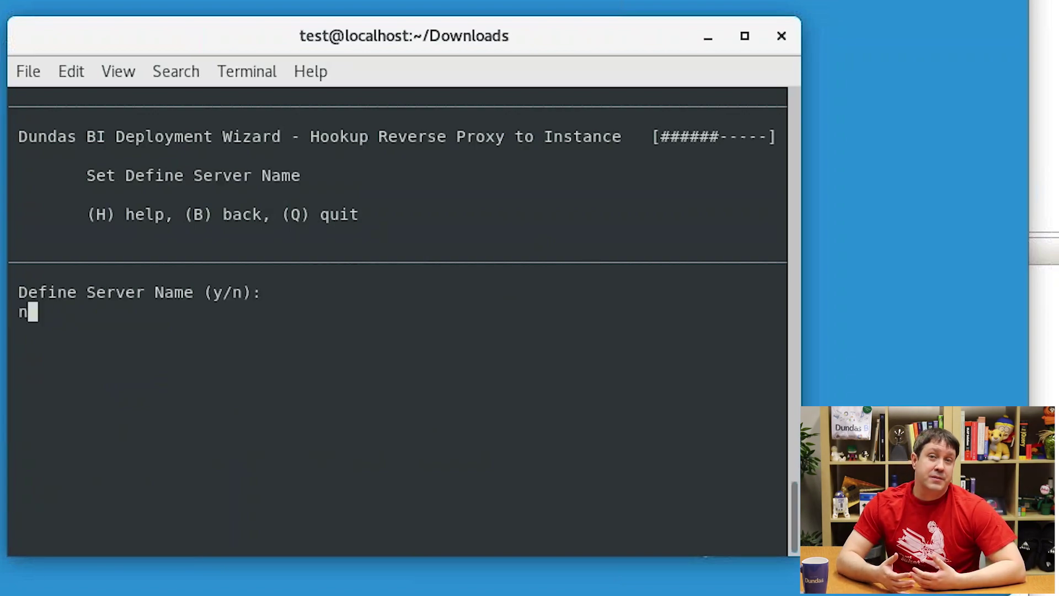
key(Return)
text(80)
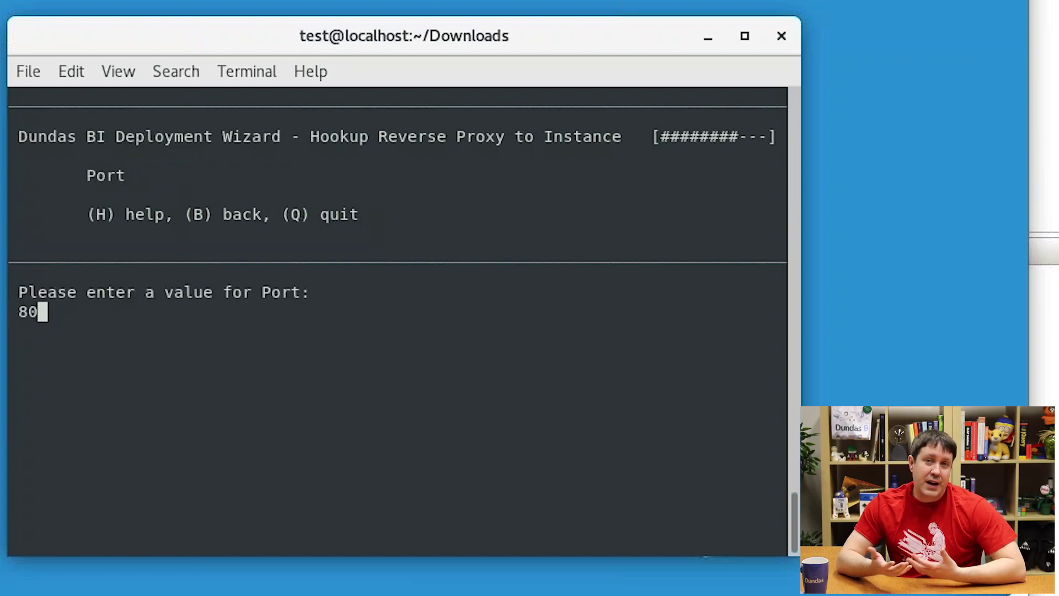
key(Return)
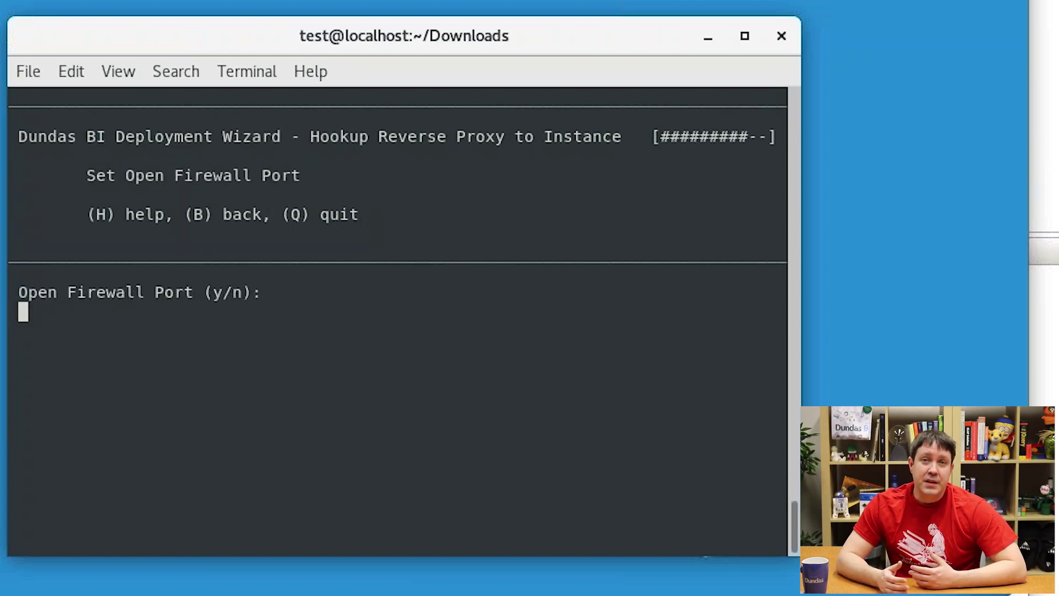
text(y)
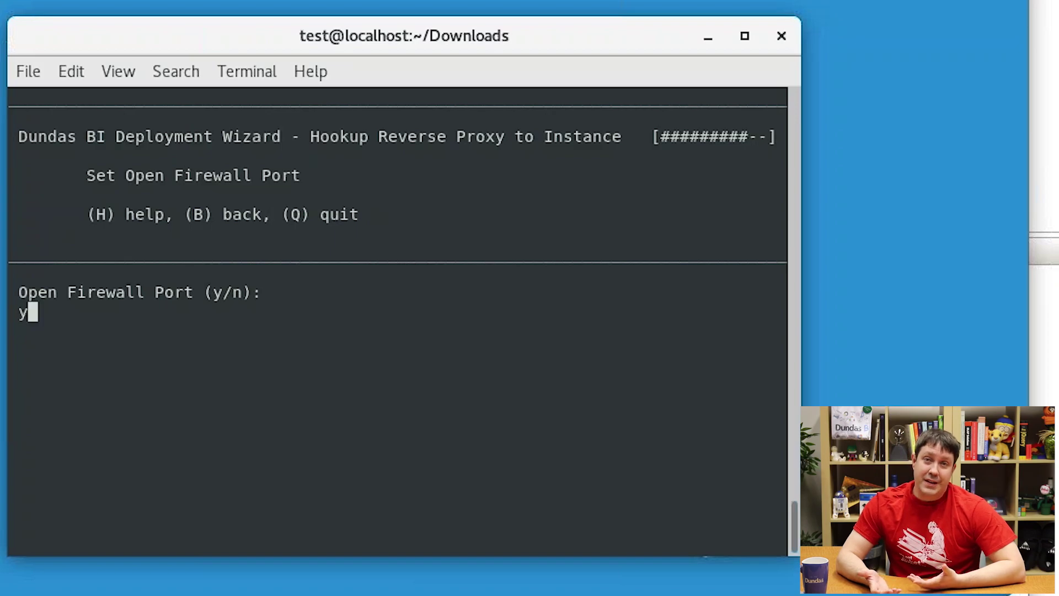
key(Return)
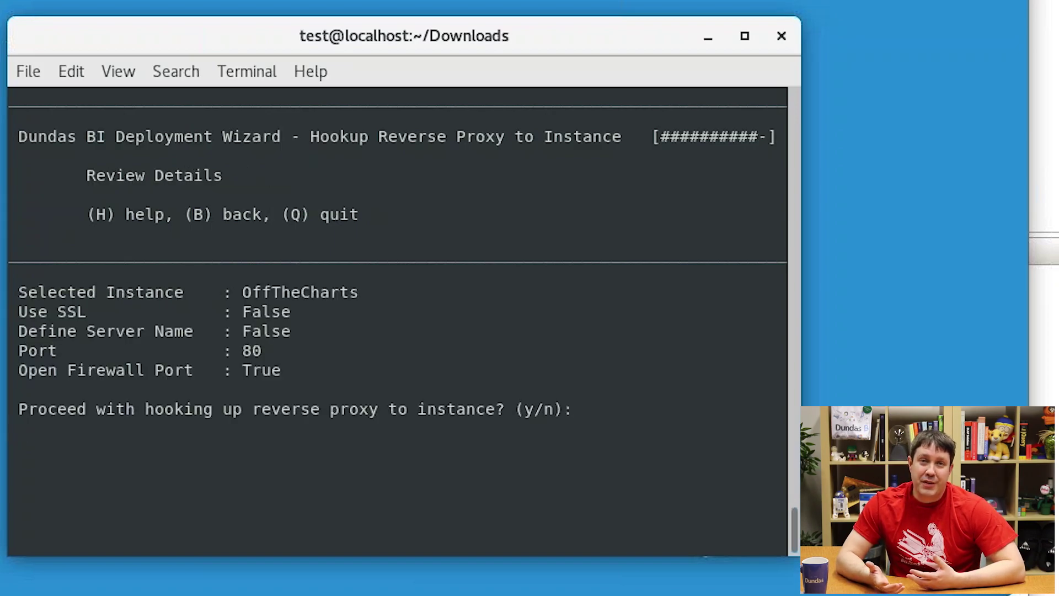
text(y)
key(Return)
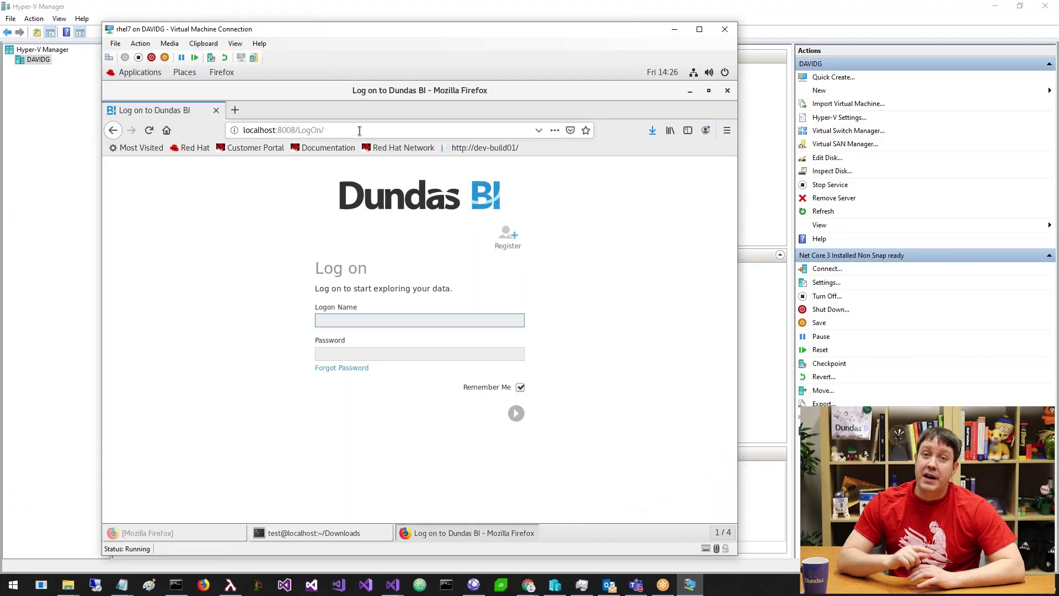
Step: Reload the Dundas BI logon page at plain localhost in Firefox, then minimize Firefox
click(359, 130)
key(BackSpace)
key(BackSpace)
key(BackSpace)
key(BackSpace)
key(BackSpace)
key(BackSpace)
key(BackSpace)
key(BackSpace)
key(BackSpace)
key(BackSpace)
key(BackSpace)
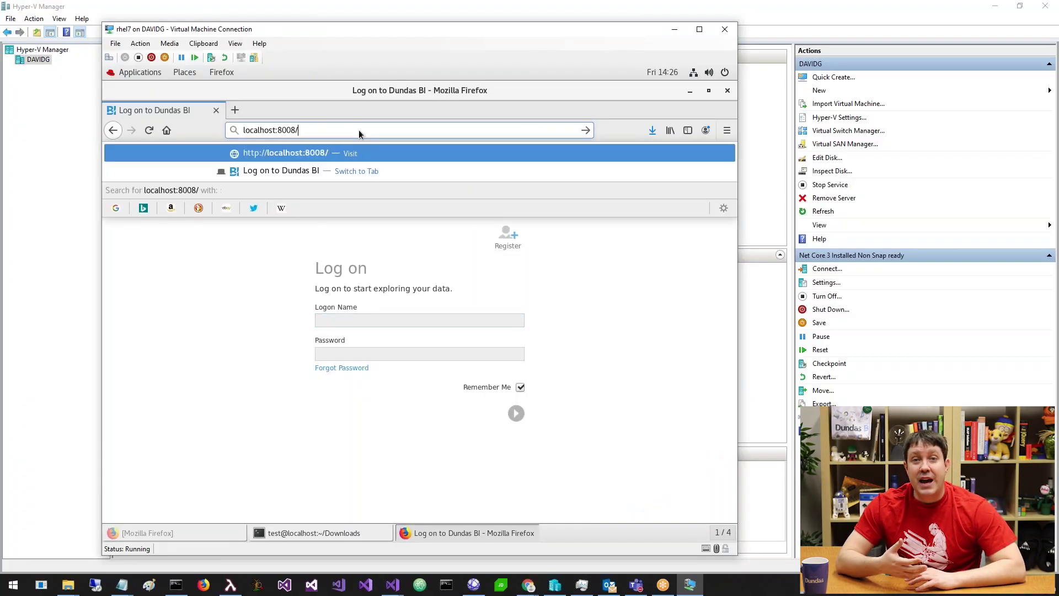
key(BackSpace)
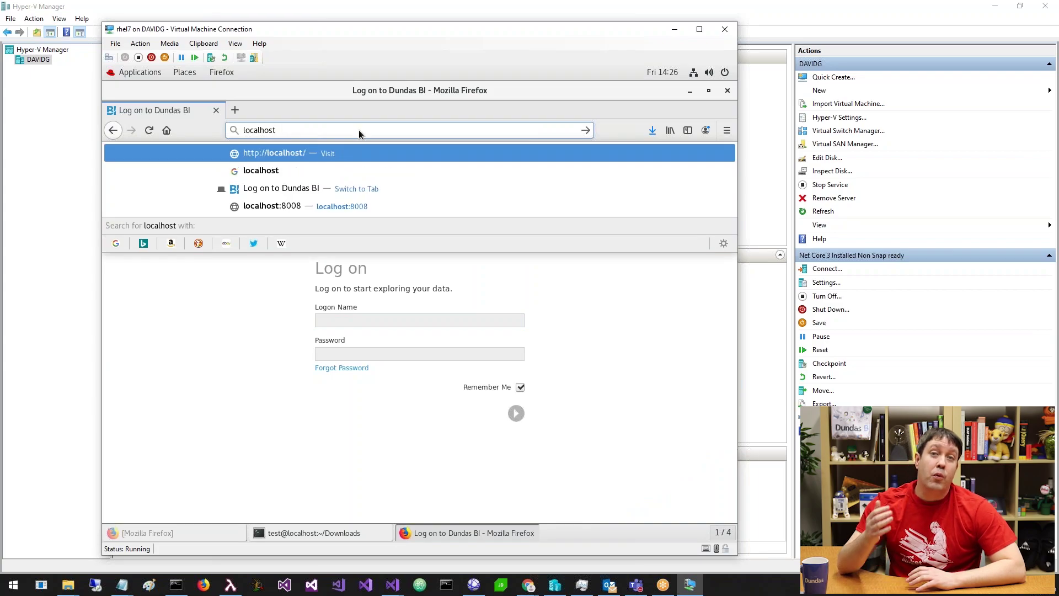
key(Return)
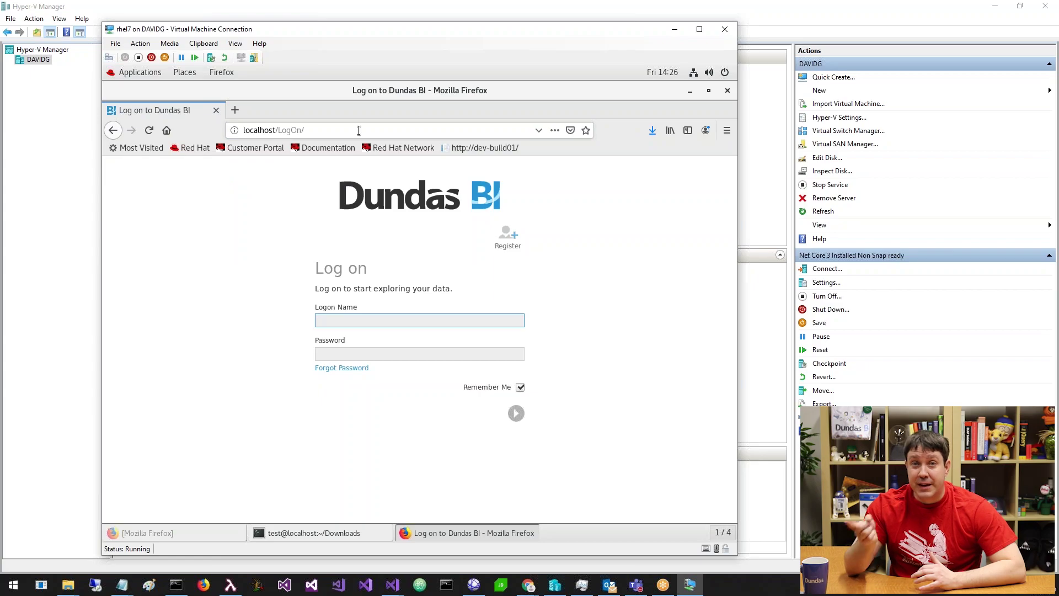
click(690, 91)
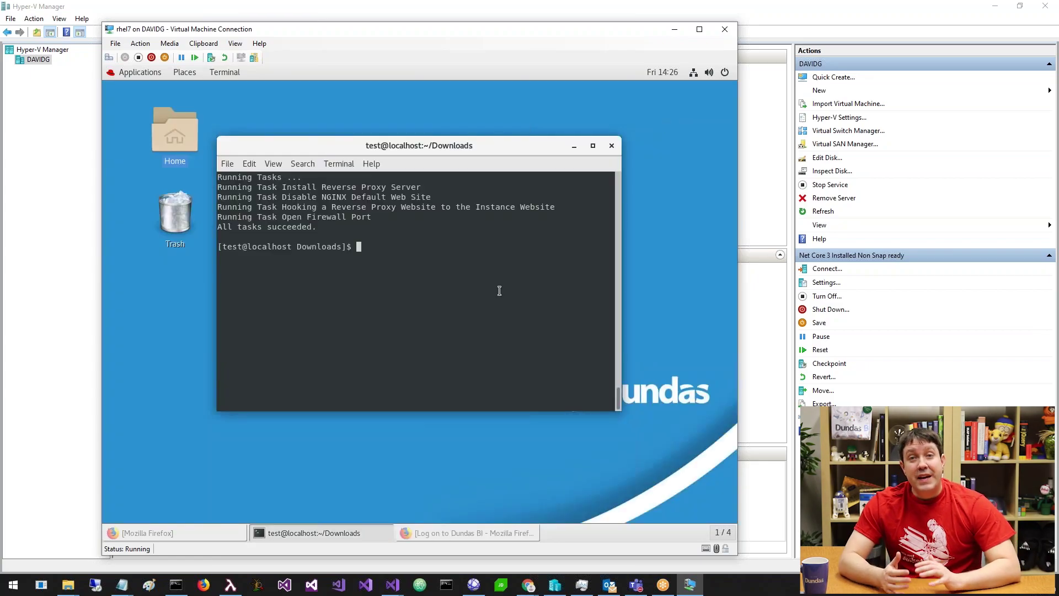
Step: Relaunch the wizard with sudo, choose option 6, and fixall the missing chromium and Xvfb packages
text(sudo dundasbi --wizard)
key(Return)
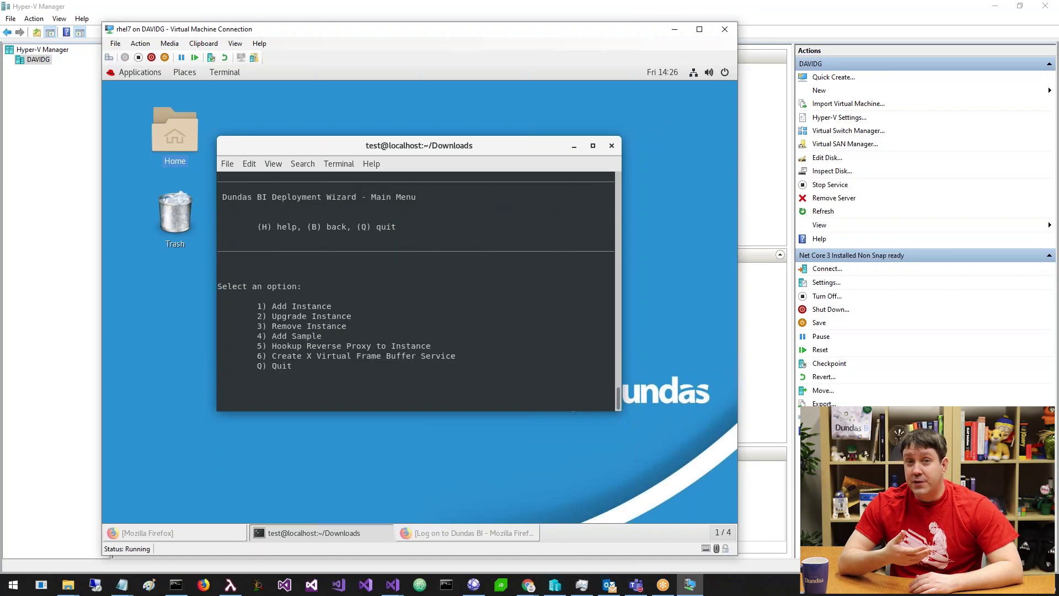
text(6)
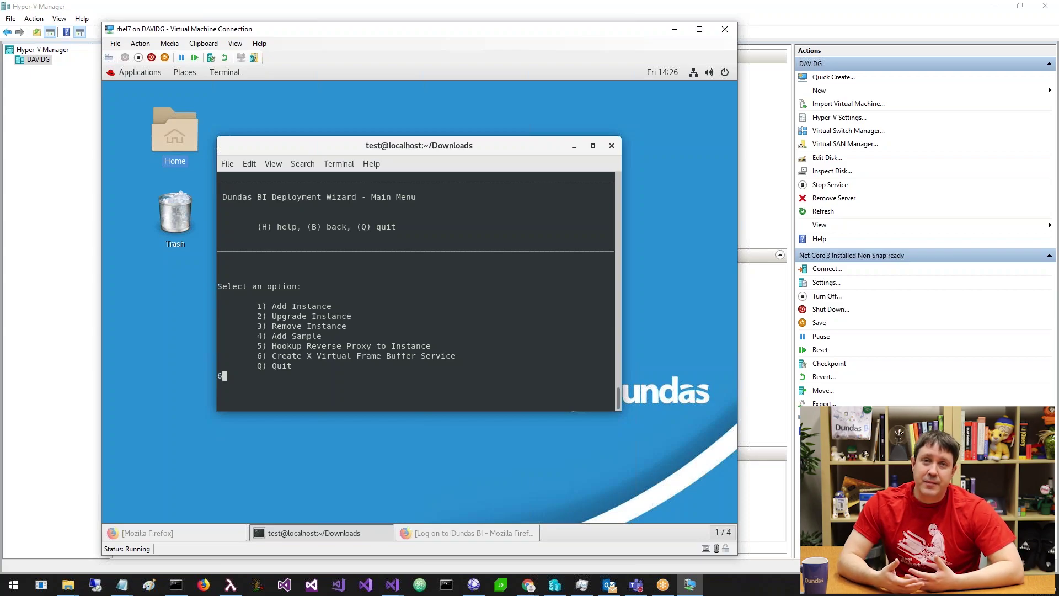
key(Return)
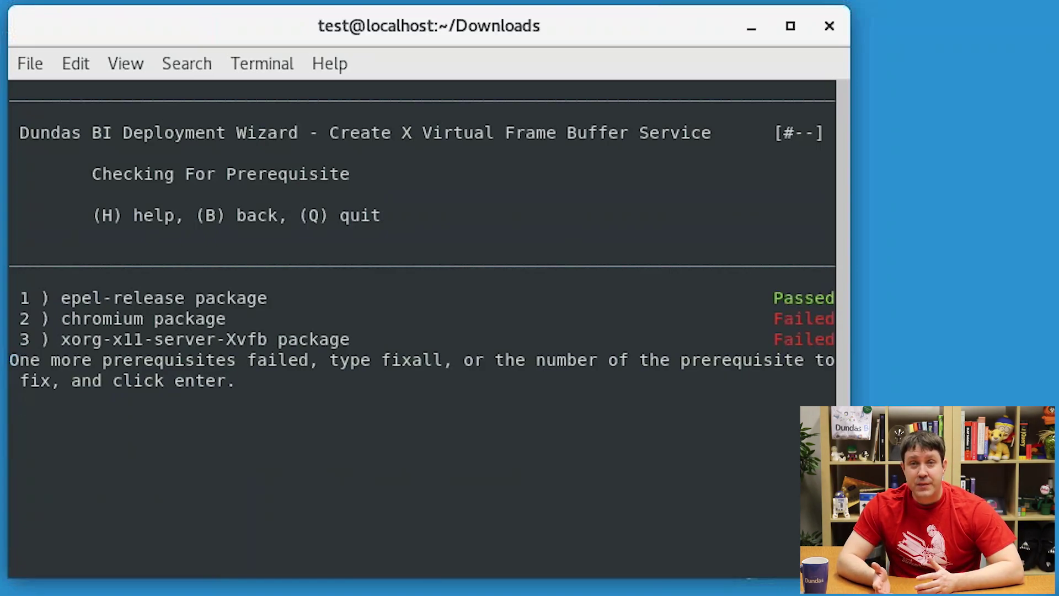
text(fixa)
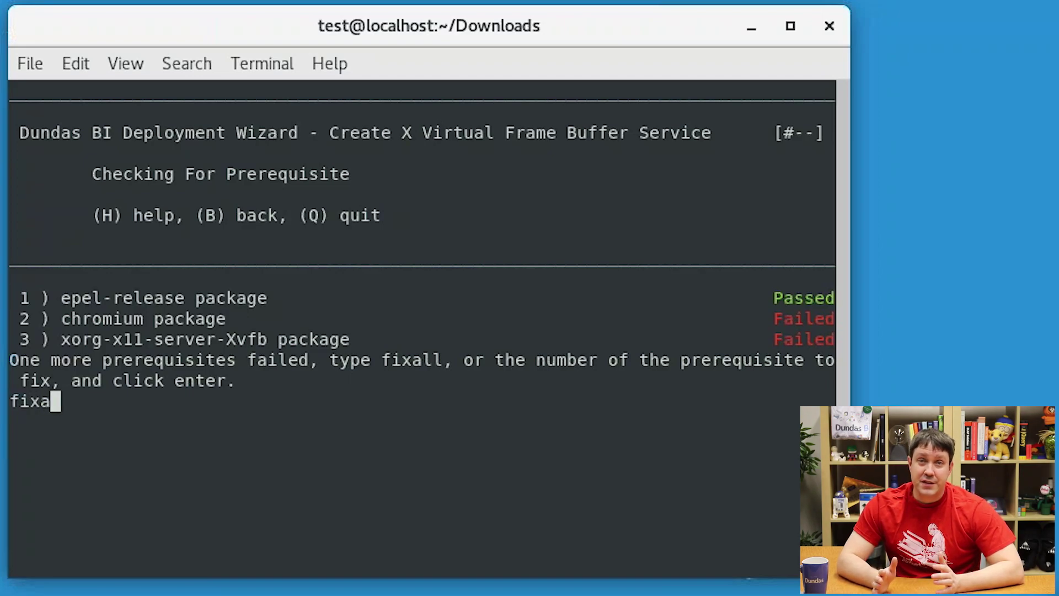
text(ll)
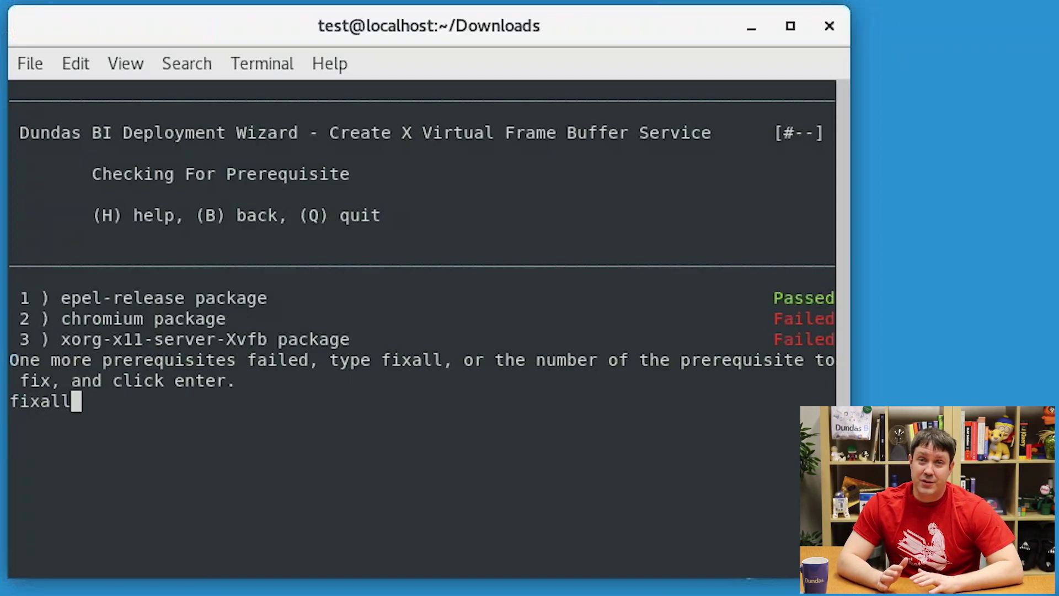
key(Return)
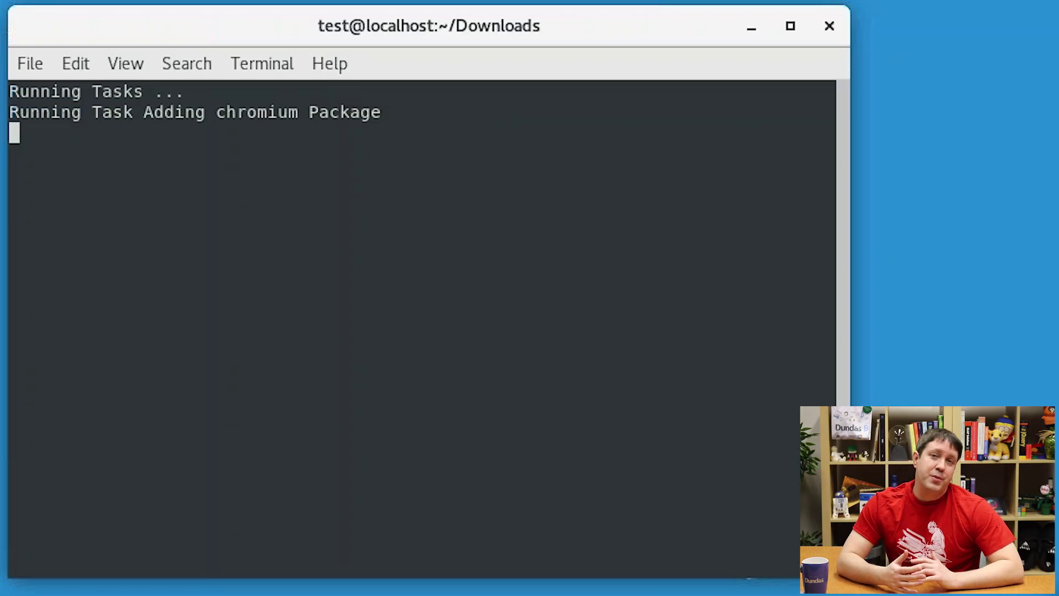